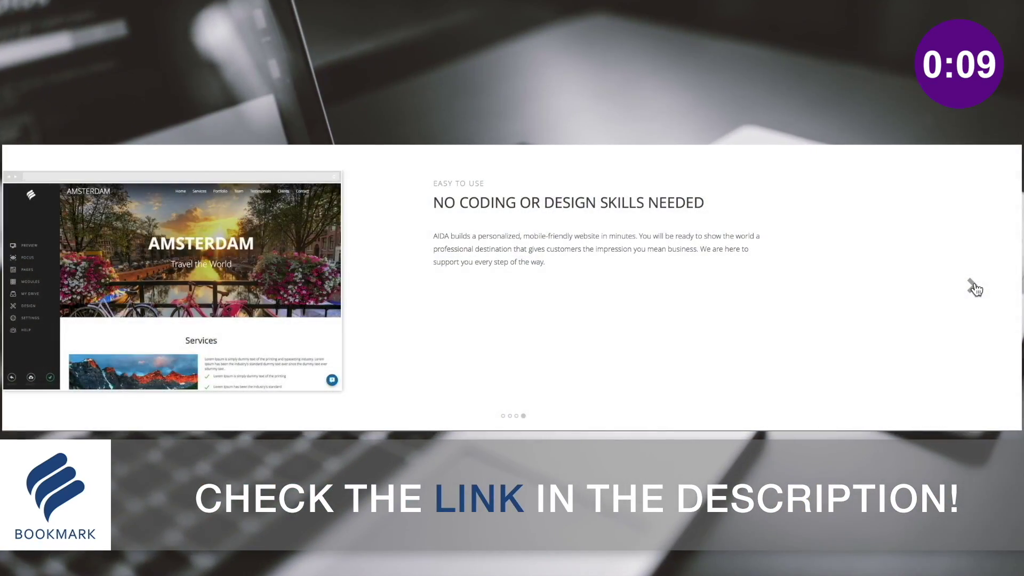
Step the Bookmark feature carousel forward three slides
click(973, 287)
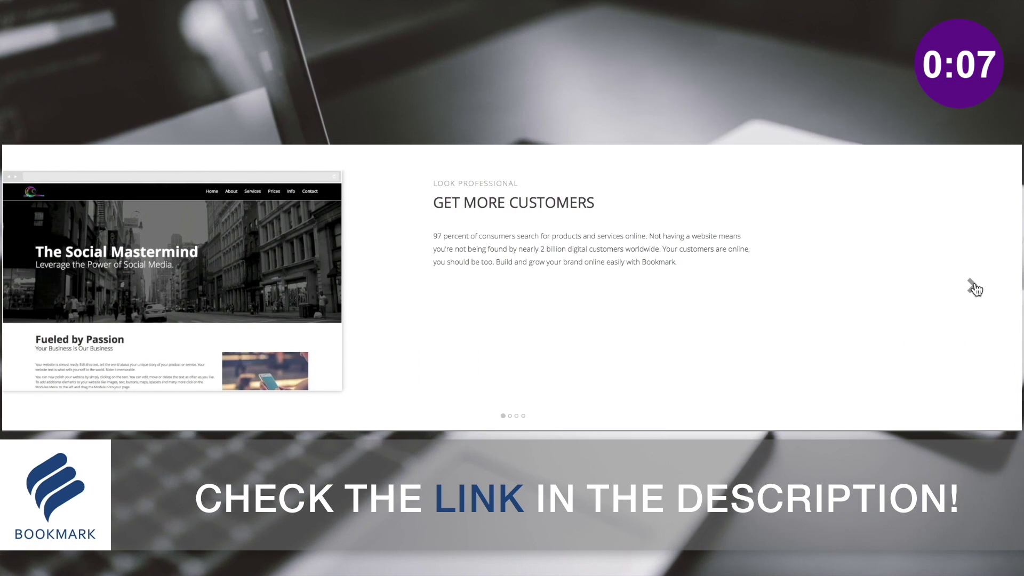
click(974, 287)
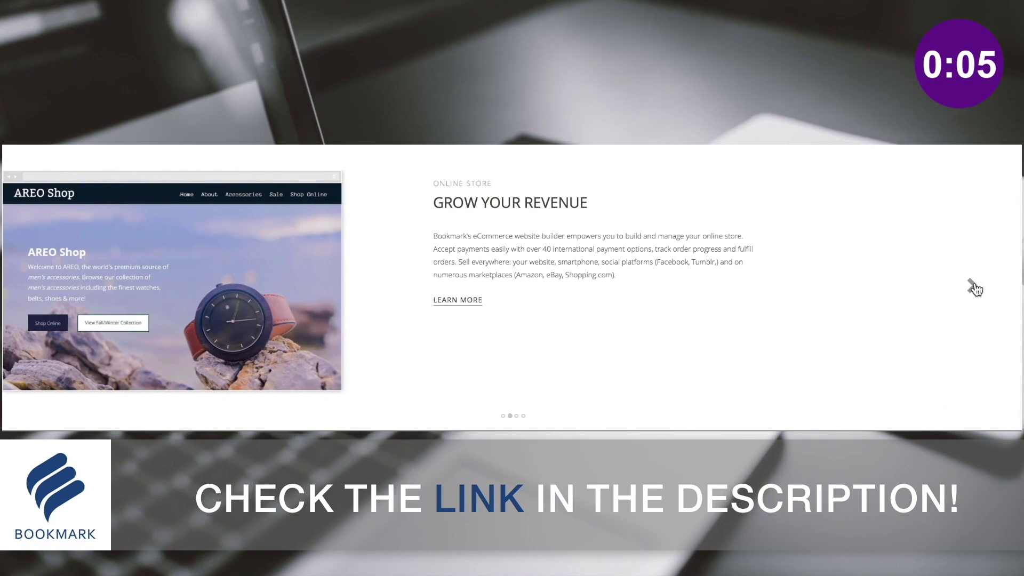
click(973, 287)
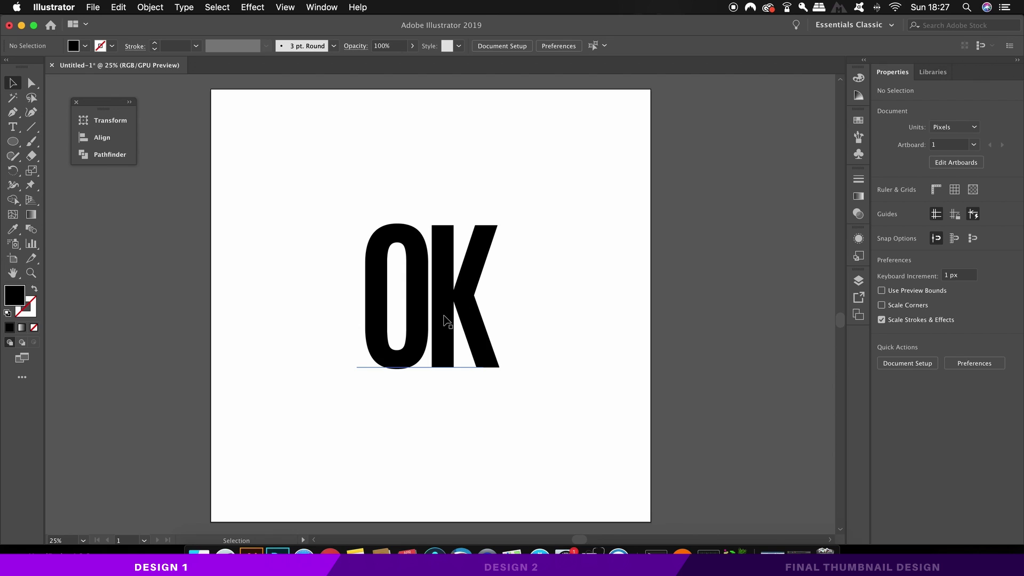
Turn the OK text into a compound shape from the Pathfinder panel menu
click(447, 322)
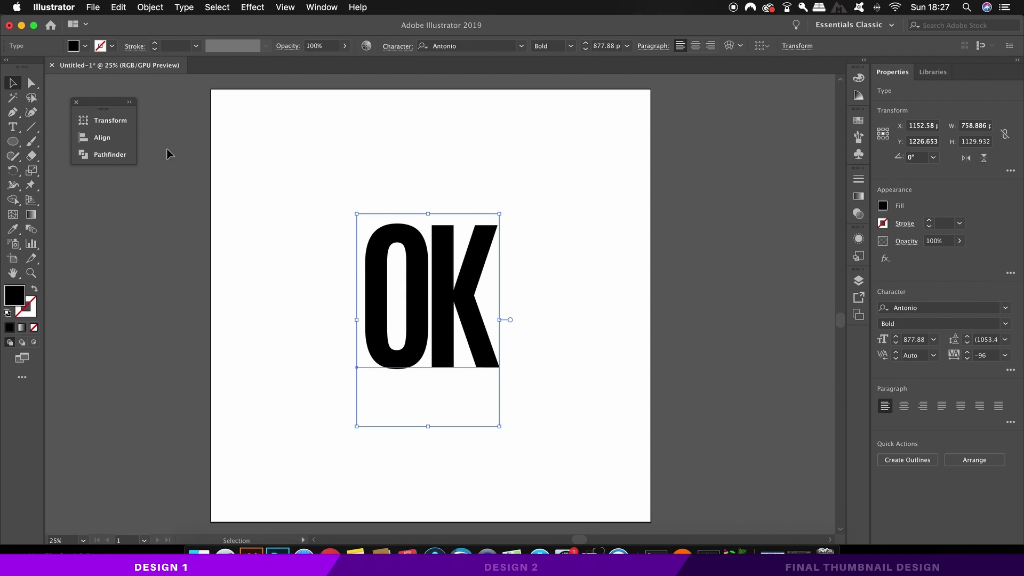
click(107, 154)
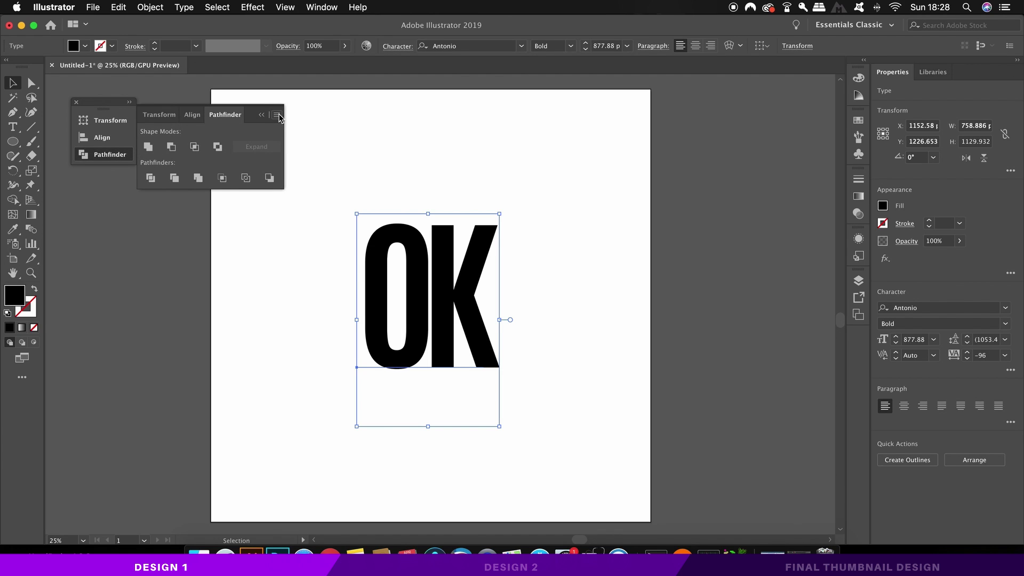
click(278, 115)
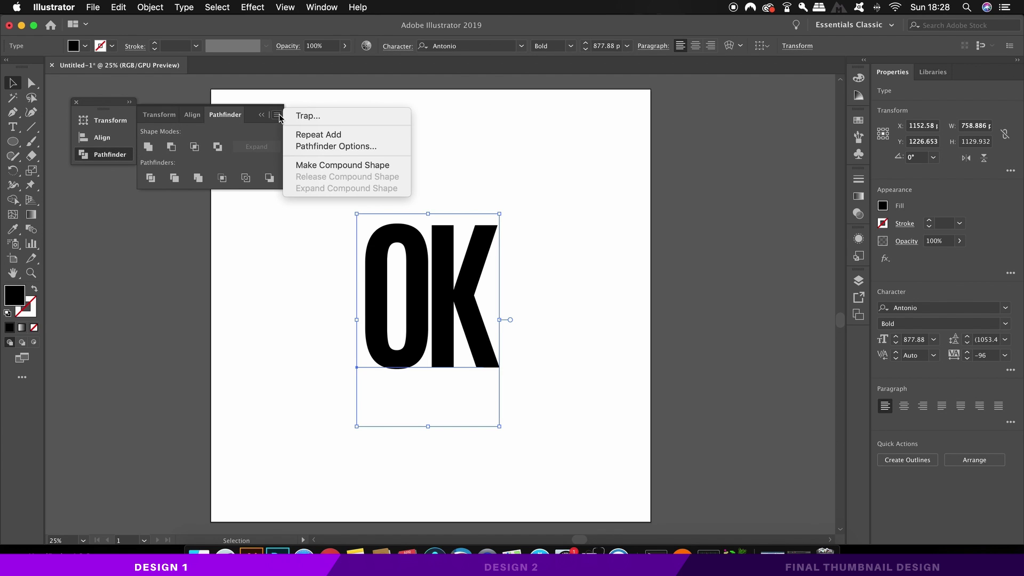
click(399, 165)
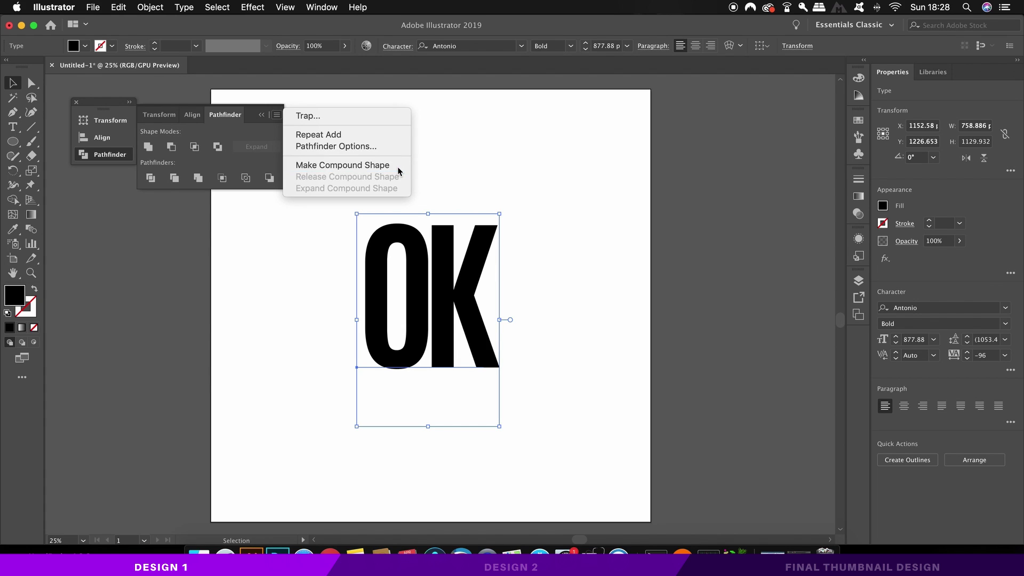
click(518, 182)
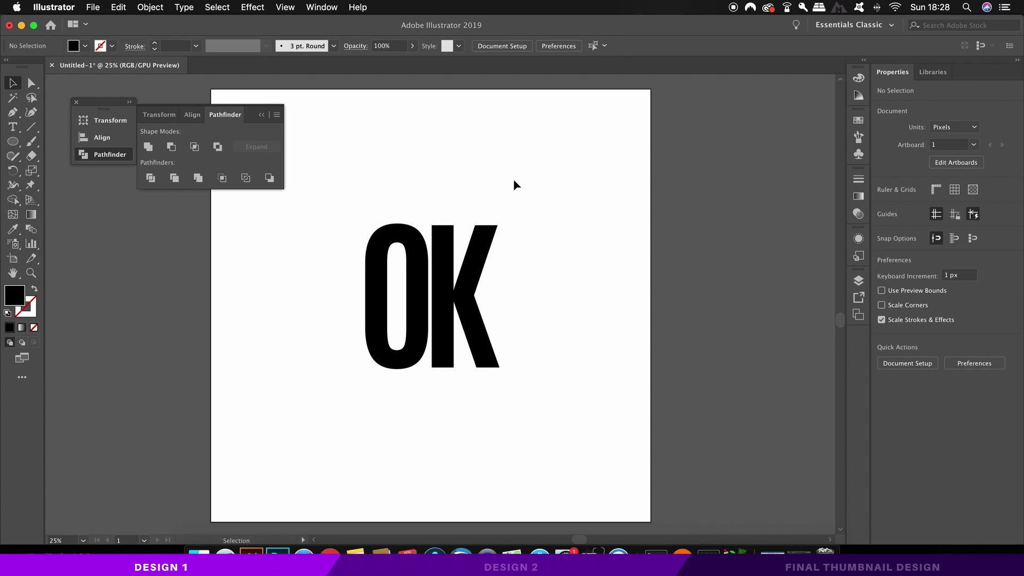
Move the OK shape off the artboard to the right and close Pathfinder
drag(458, 288, 750, 281)
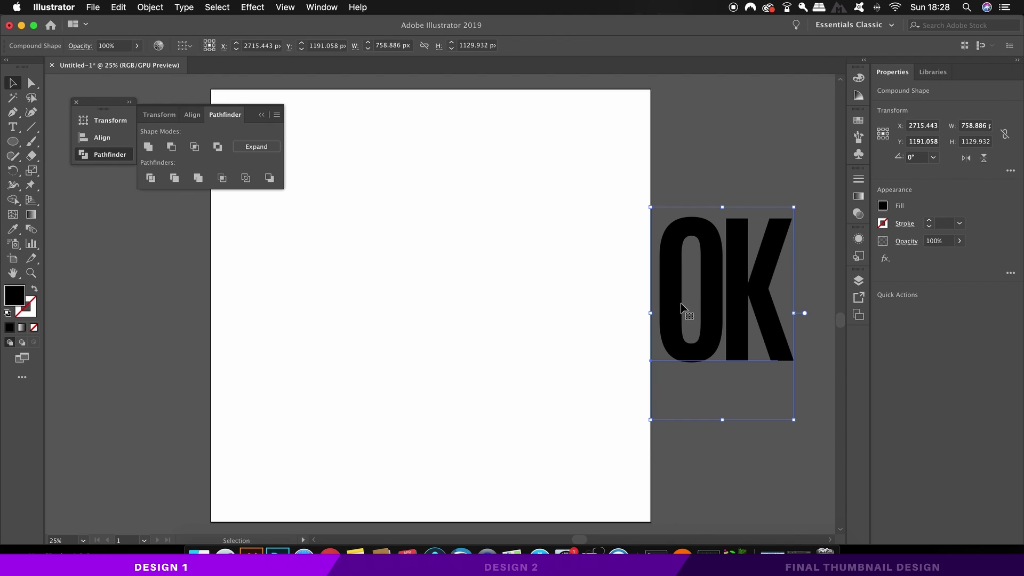
drag(681, 308, 711, 309)
click(510, 270)
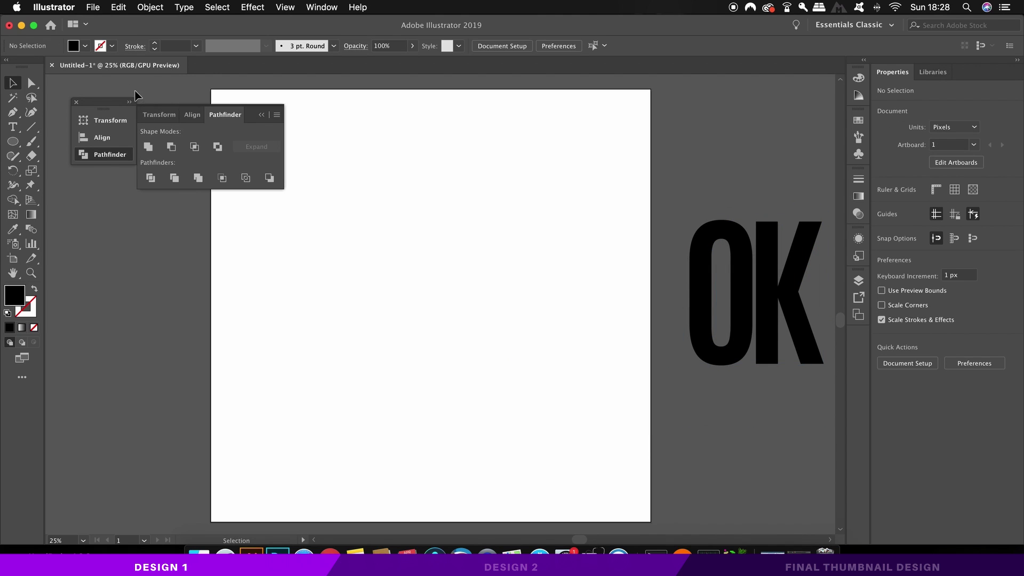
click(261, 114)
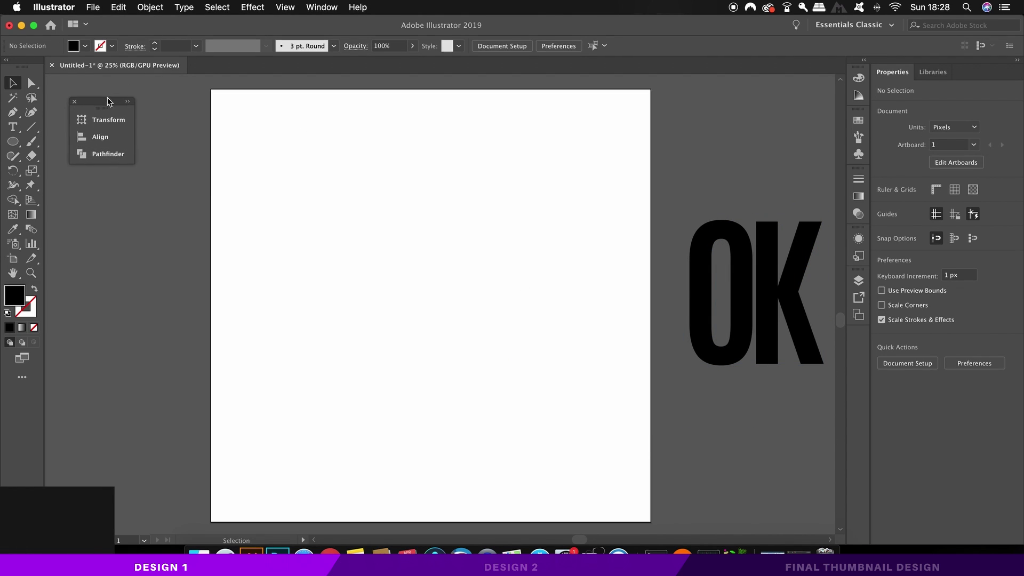
Draw a black circle near the artboard's top-left with the Ellipse tool
drag(118, 101, 107, 90)
key(l)
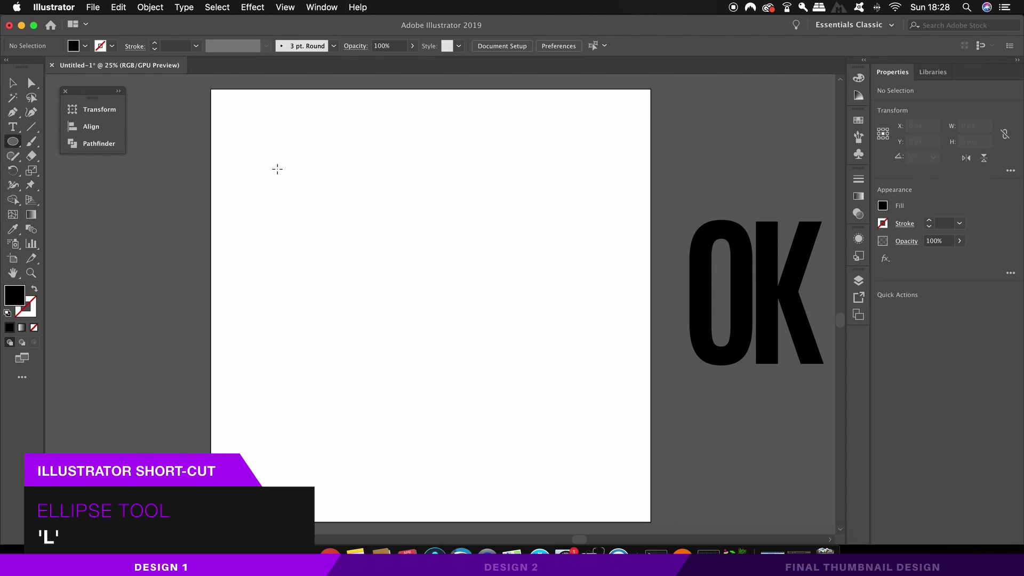
mouse_move(247, 117)
mouse_down()
mouse_move(229, 101)
mouse_move(272, 128)
mouse_move(252, 115)
mouse_up()
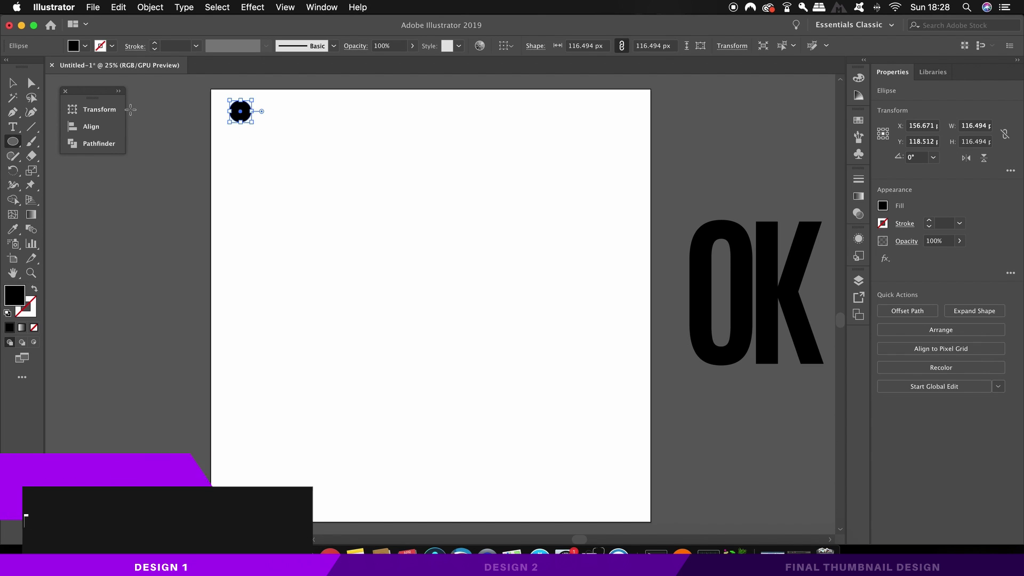
click(8, 81)
Copy the circle straight down to near the artboard bottom
drag(366, 252, 382, 242)
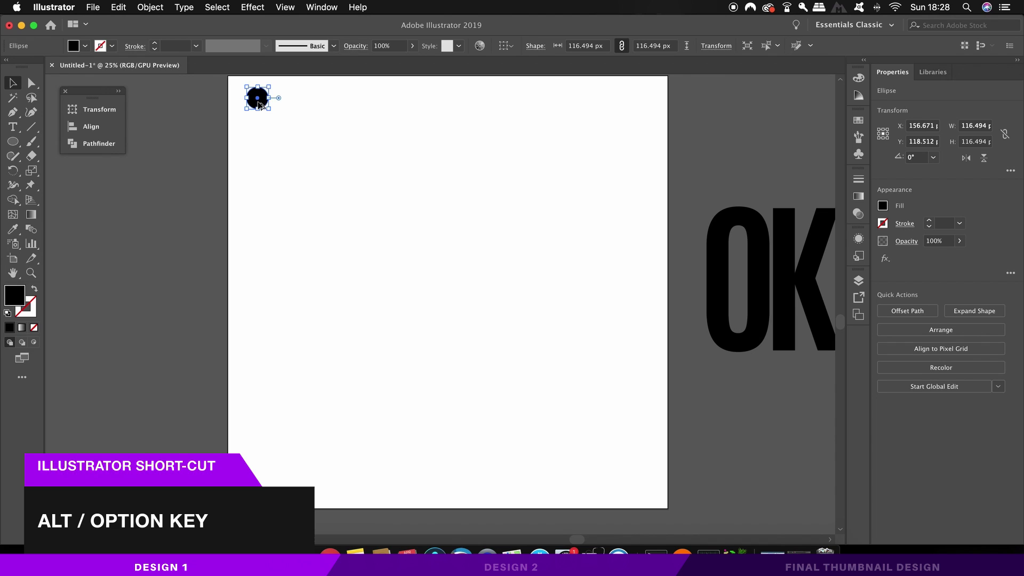
drag(259, 101, 258, 456)
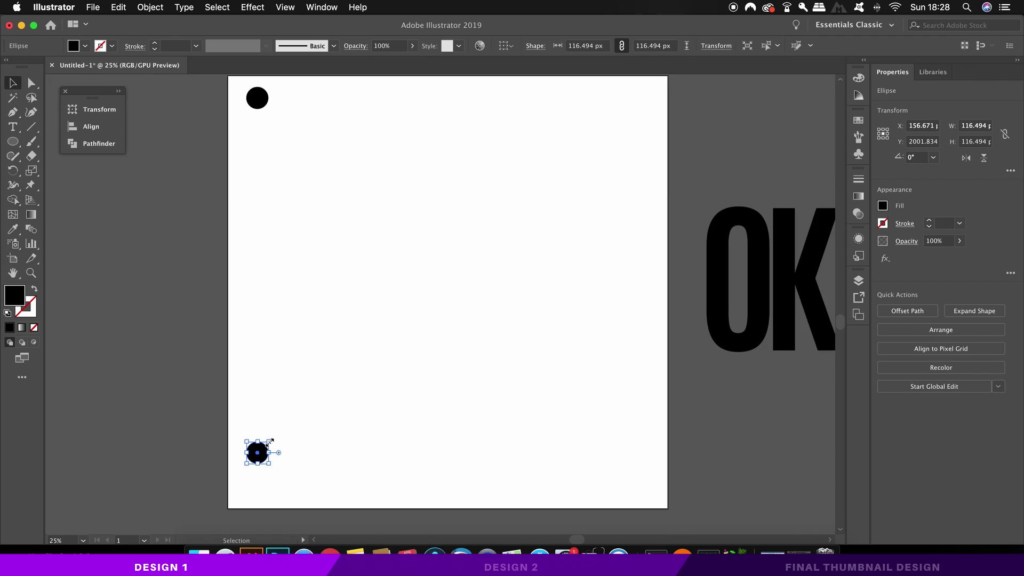
scroll(270, 446, down, 4)
scroll(377, 231, up, 2)
scroll(389, 227, up, 5)
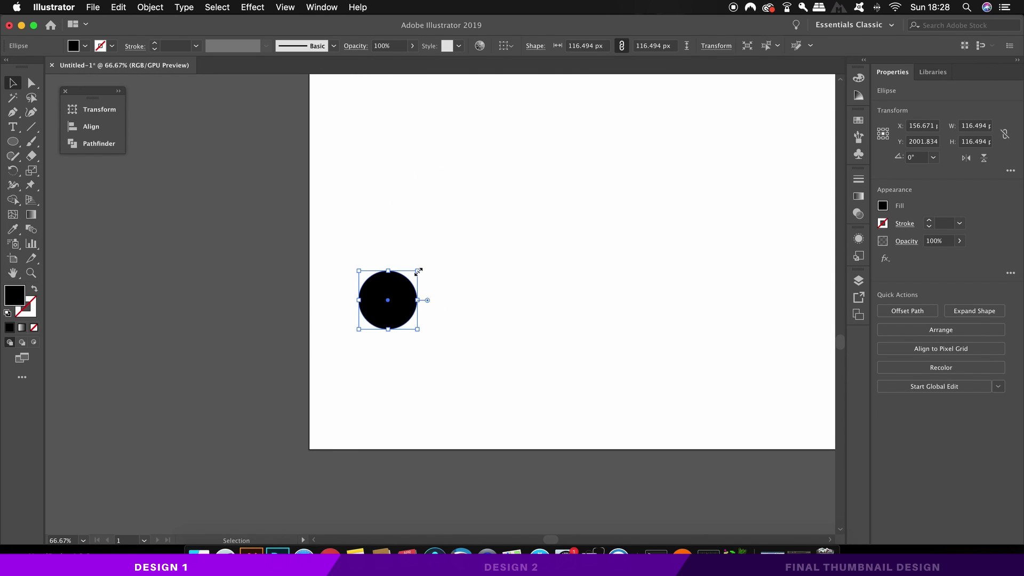
Scale the lower circle copy down to a small dot
drag(419, 271, 400, 289)
click(414, 287)
scroll(415, 283, down, 5)
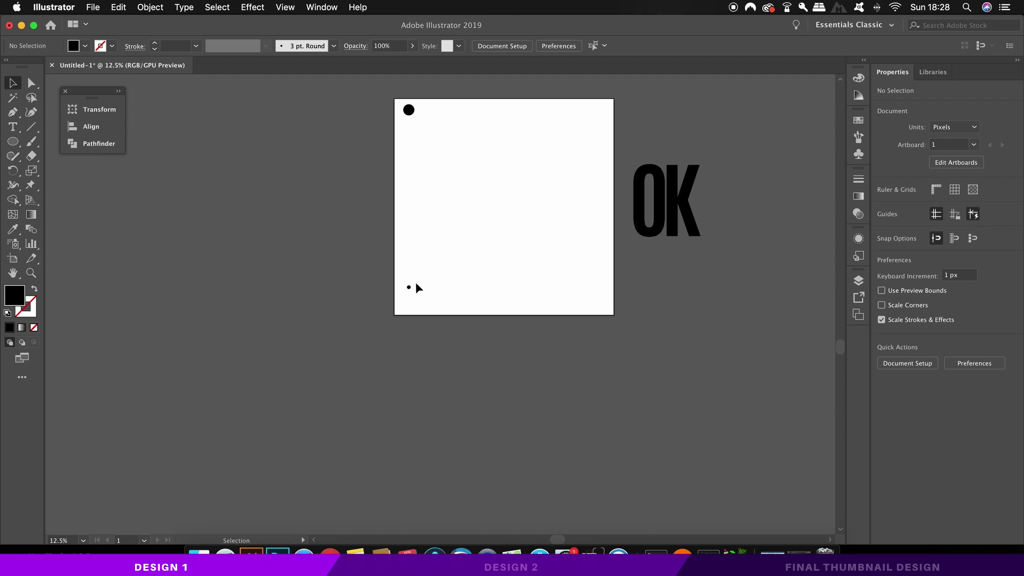
scroll(426, 285, up, 1)
scroll(453, 288, up, 1)
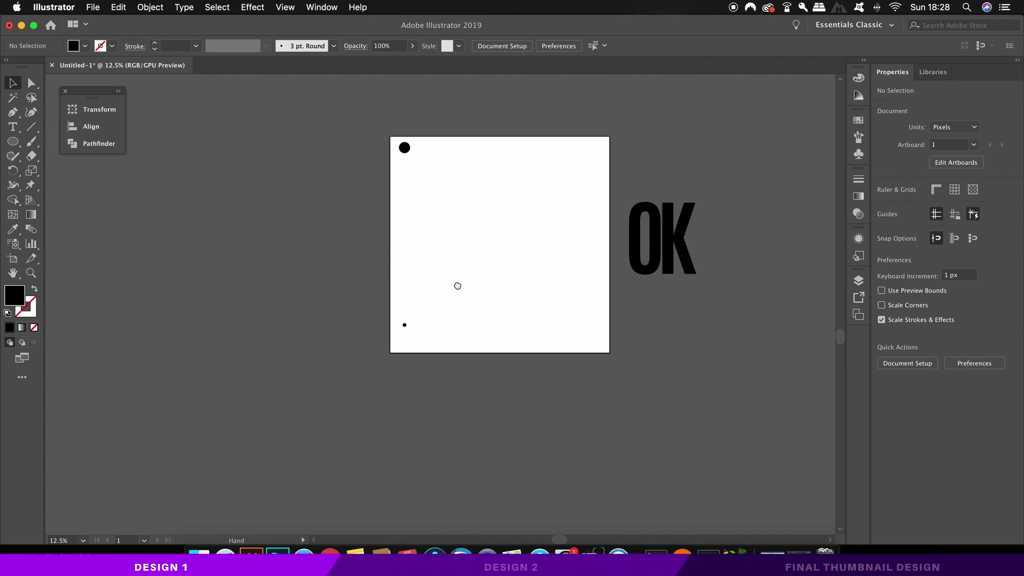
scroll(457, 286, up, 1)
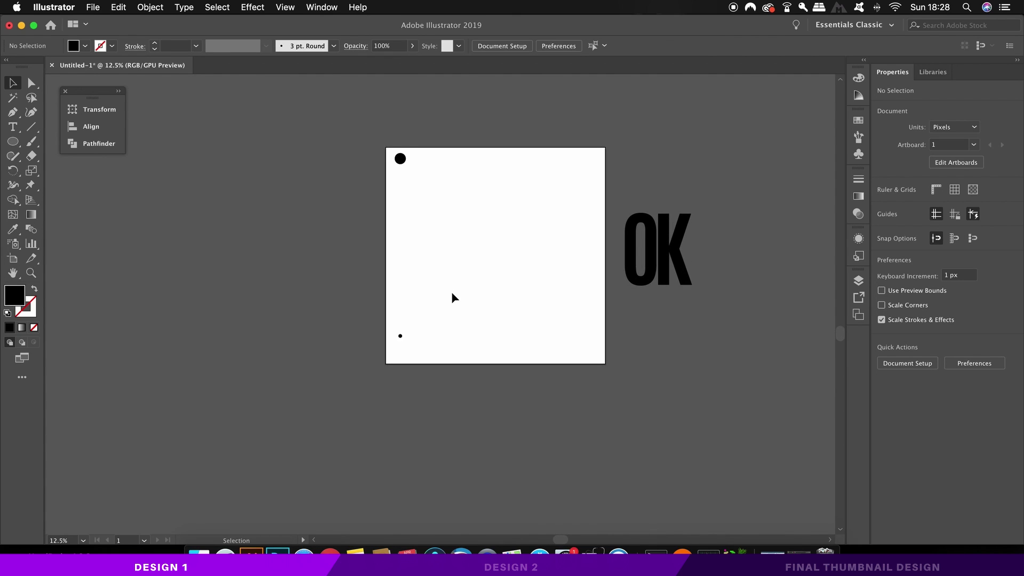
scroll(451, 293, up, 1)
scroll(373, 262, up, 2)
Blend the small lower circle into the large top circle to make a tapering dot column
drag(263, 131, 428, 379)
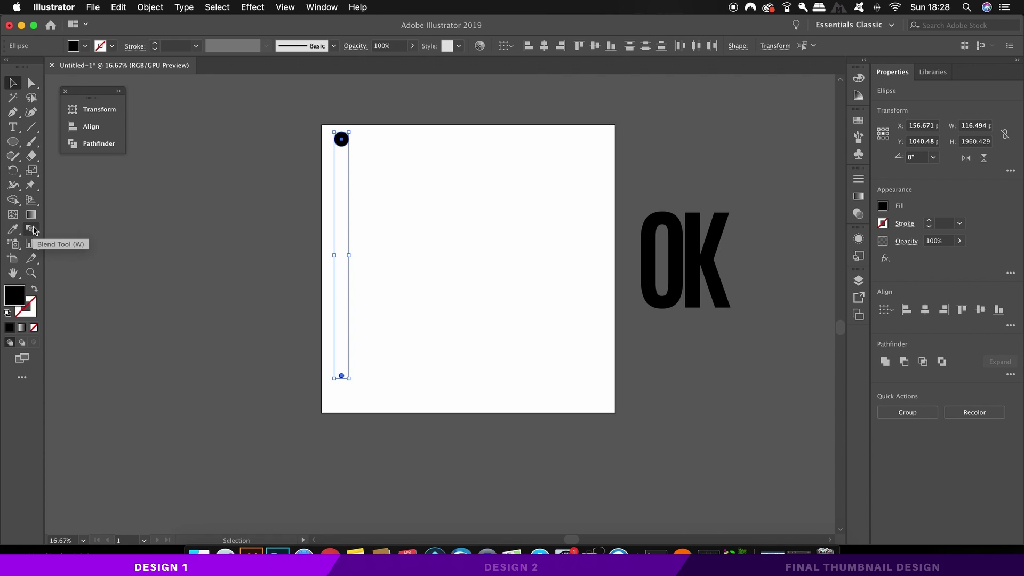
click(33, 230)
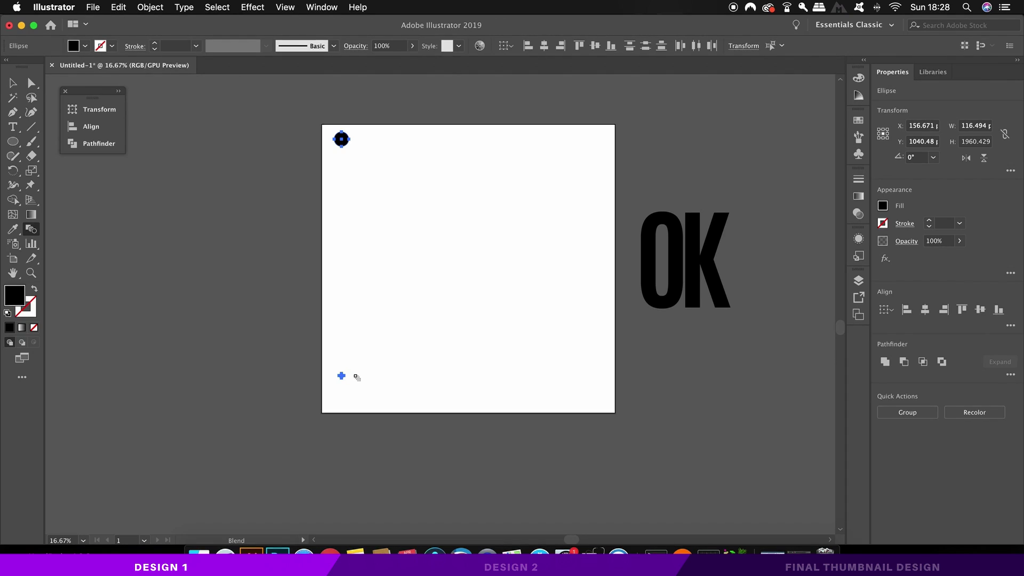
click(342, 376)
click(342, 140)
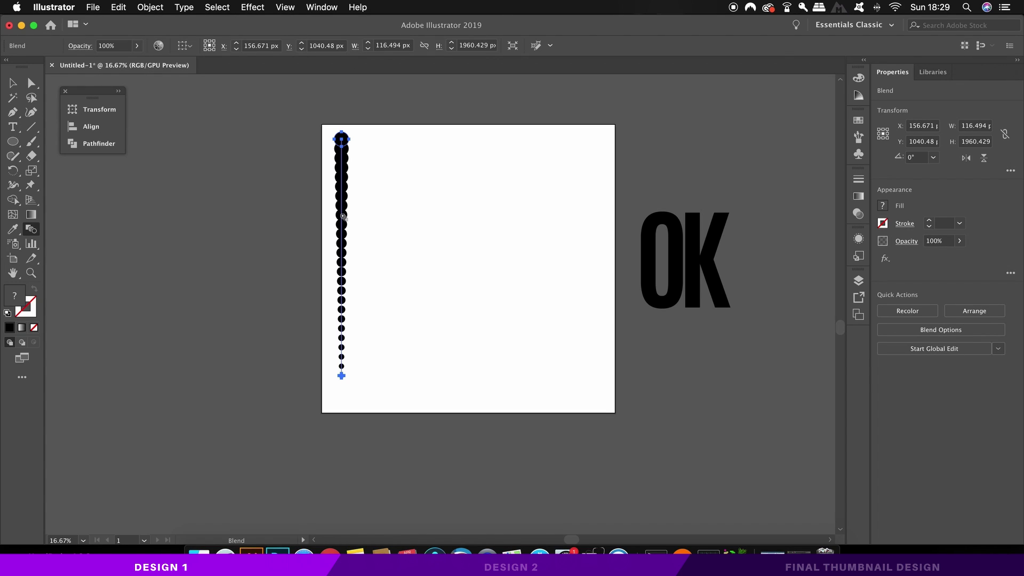
Set Blend Options spacing to Specified Steps with 18 steps and preview
key(Return)
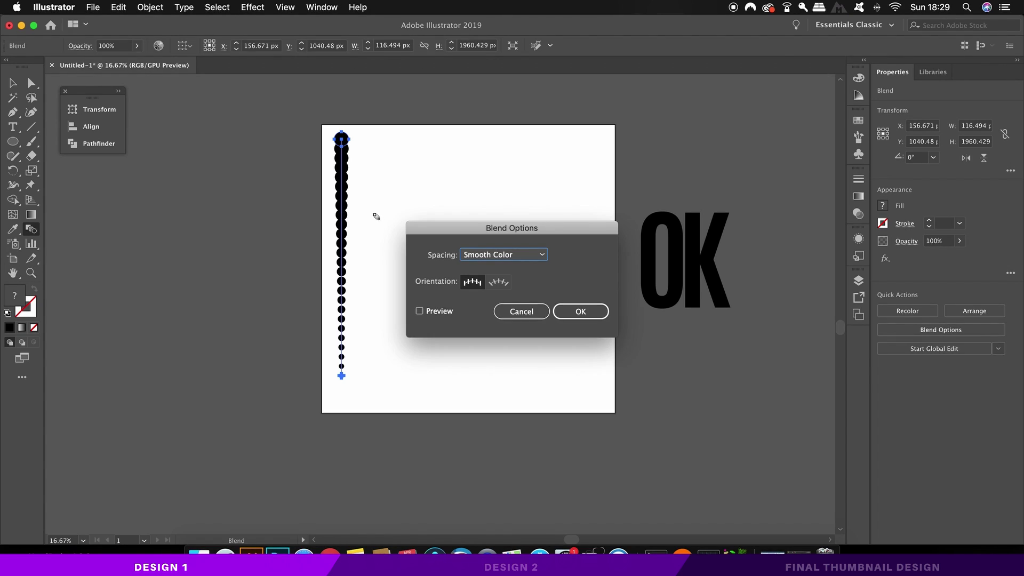
click(535, 259)
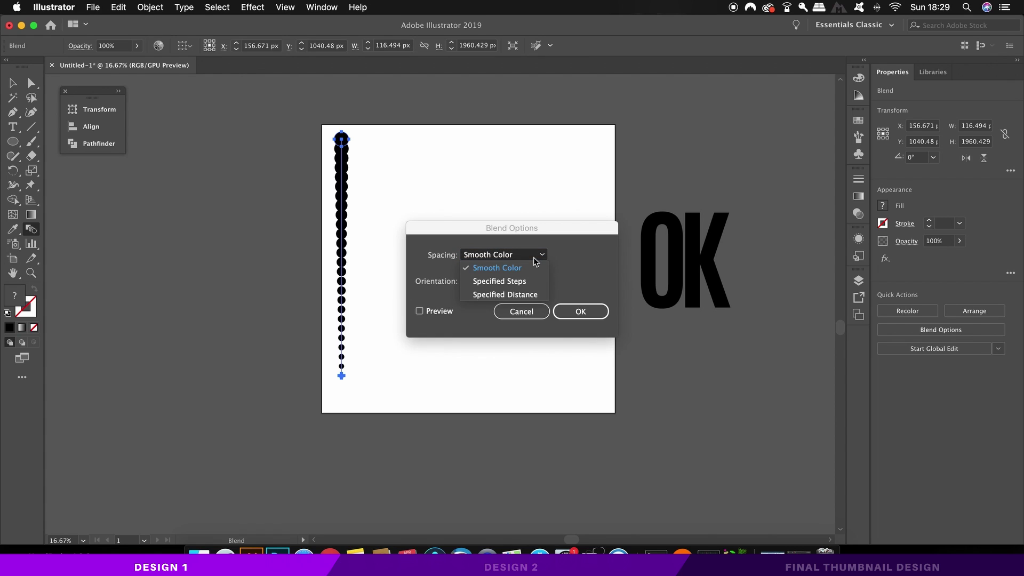
click(529, 277)
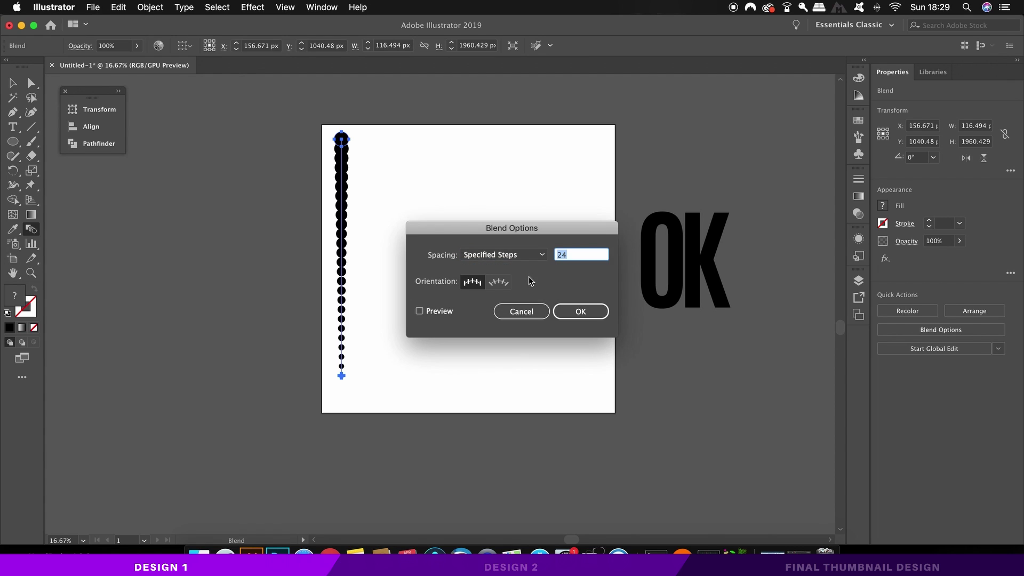
text(18)
click(439, 312)
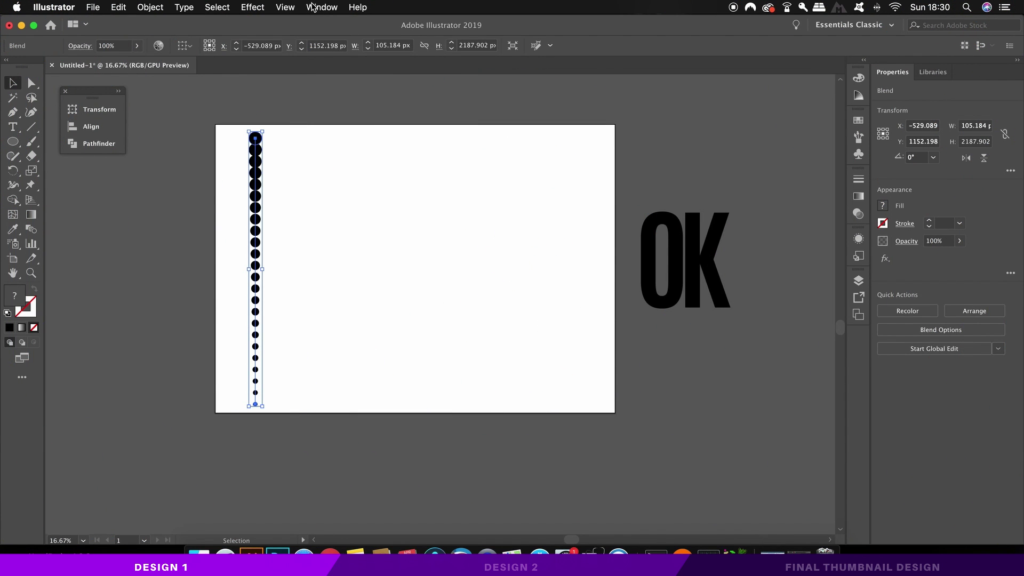
Apply a Distort & Transform > Transform effect to the dot column
click(314, 7)
mouse_move(253, 7)
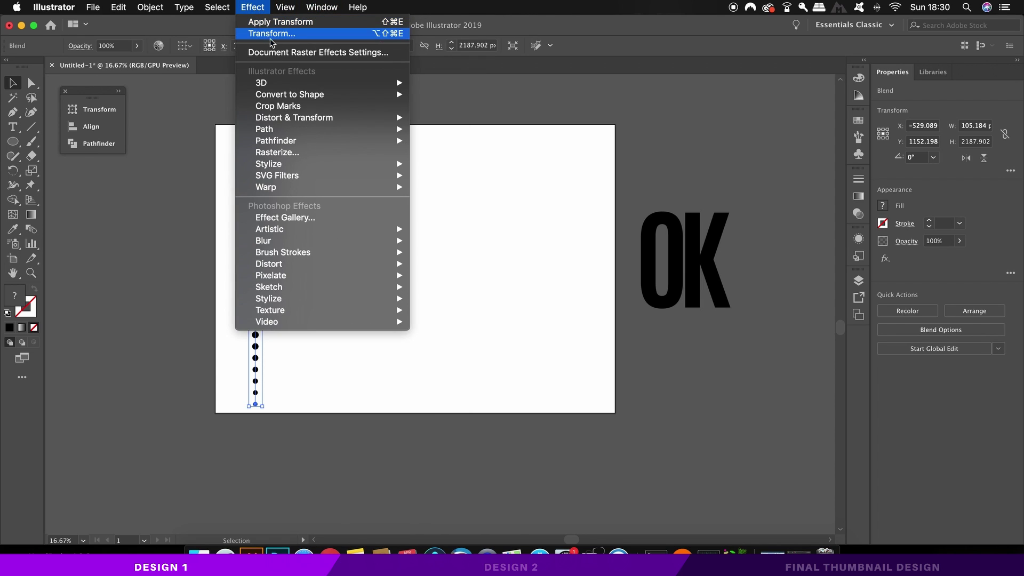
mouse_move(374, 118)
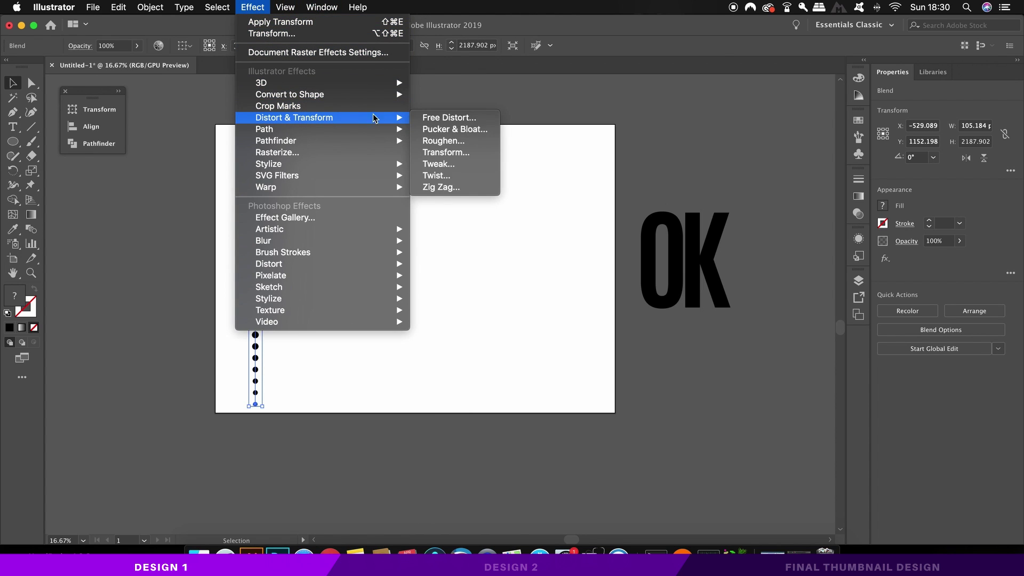
click(487, 155)
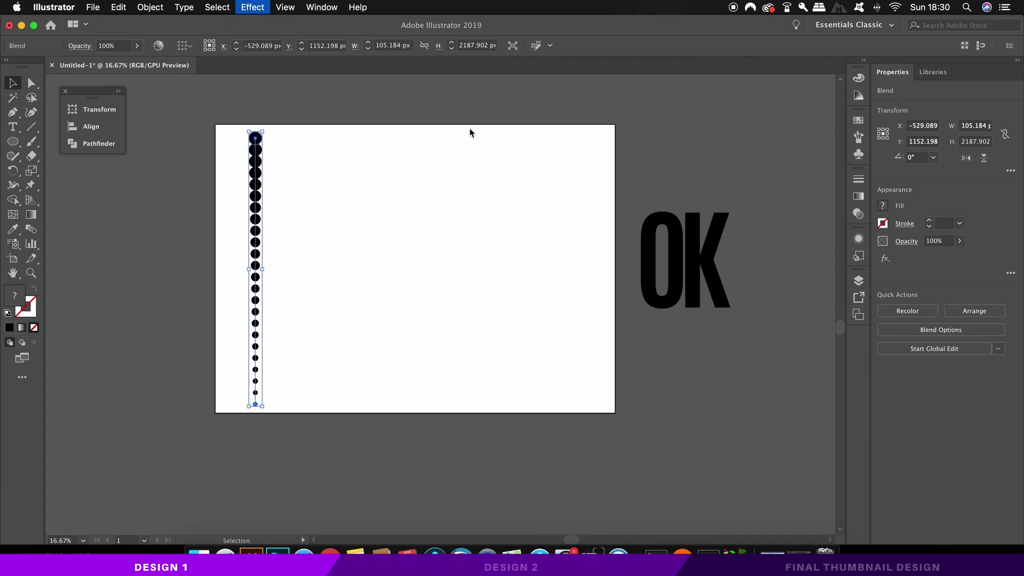
drag(590, 134, 696, 126)
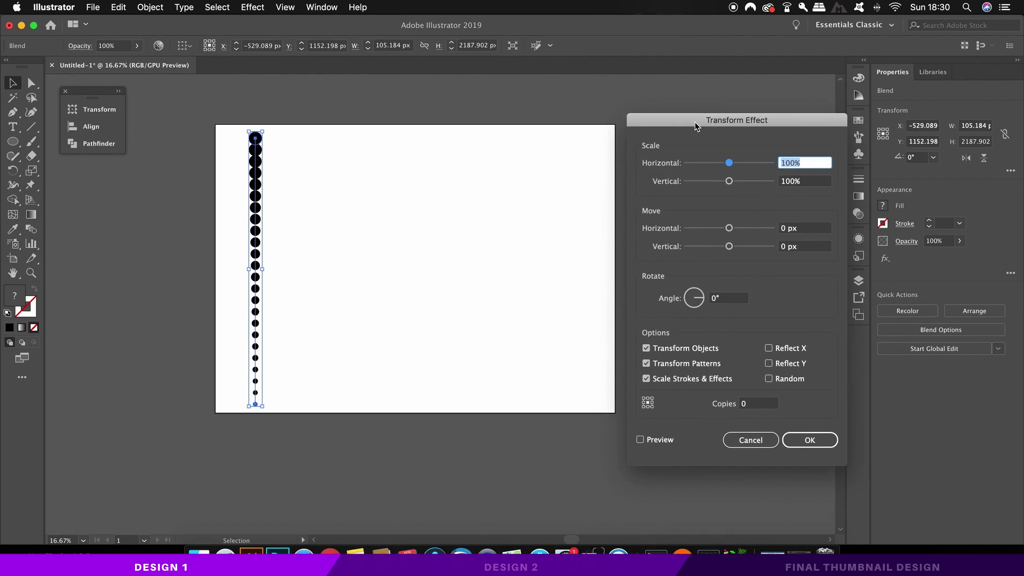
Make 40 copies moved 80 px horizontally, then shift the grid to the artboard's left edge
click(755, 403)
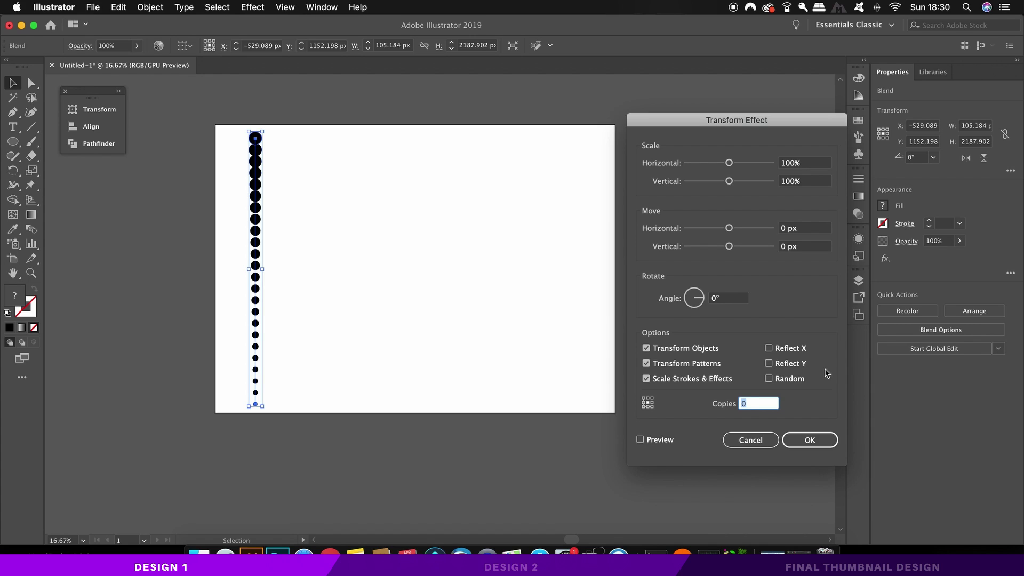
text(40)
click(810, 231)
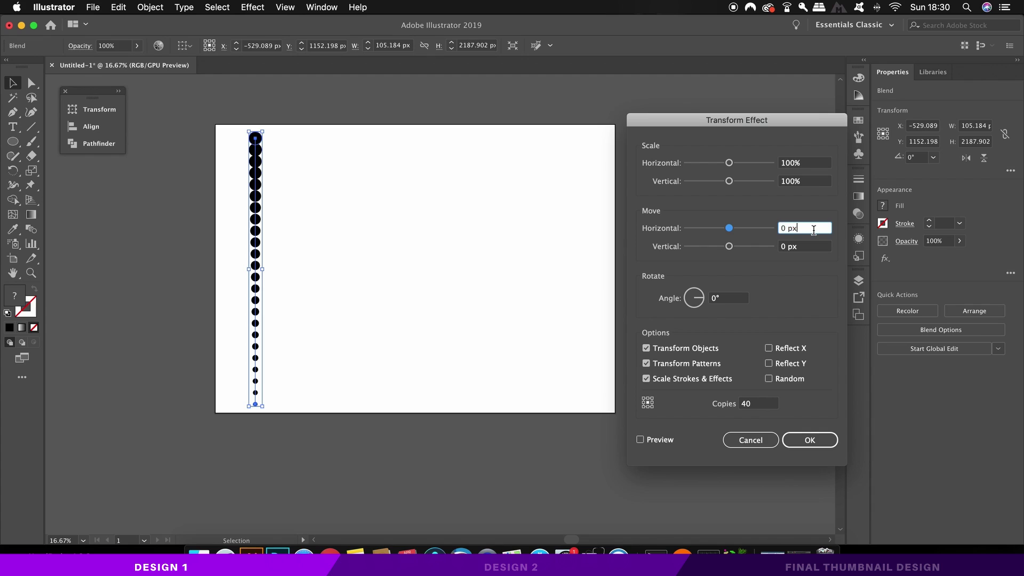
drag(832, 228, 747, 230)
text(80)
click(657, 440)
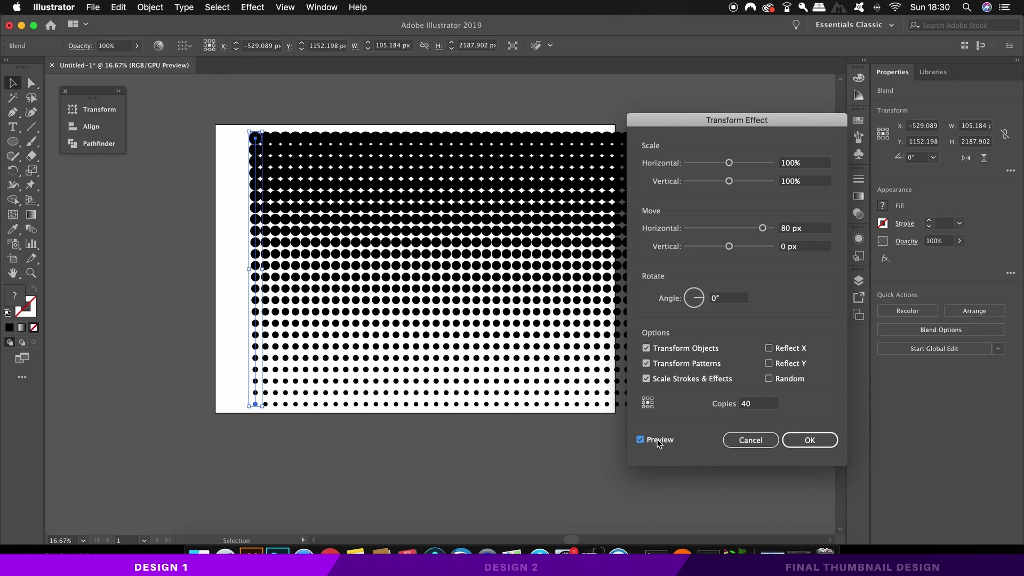
click(794, 439)
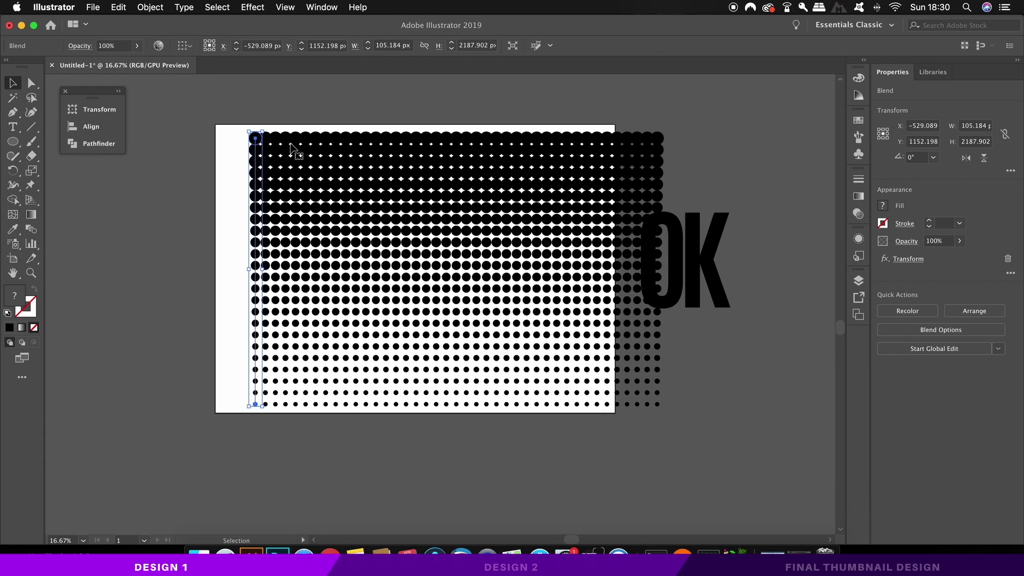
drag(256, 140, 209, 137)
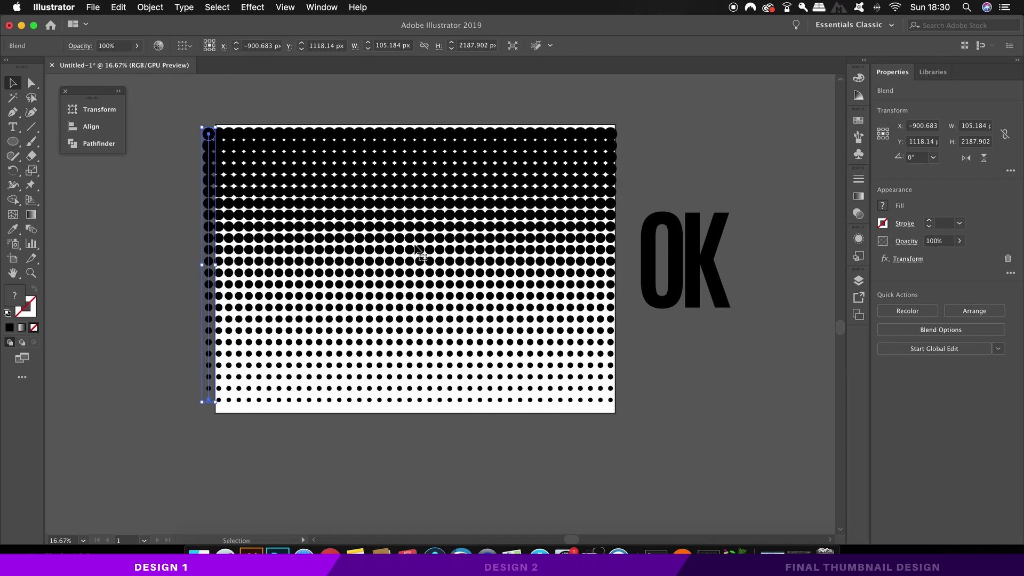
Rotate the halftone dot grid by -30° with Object > Transform > Rotate
click(151, 7)
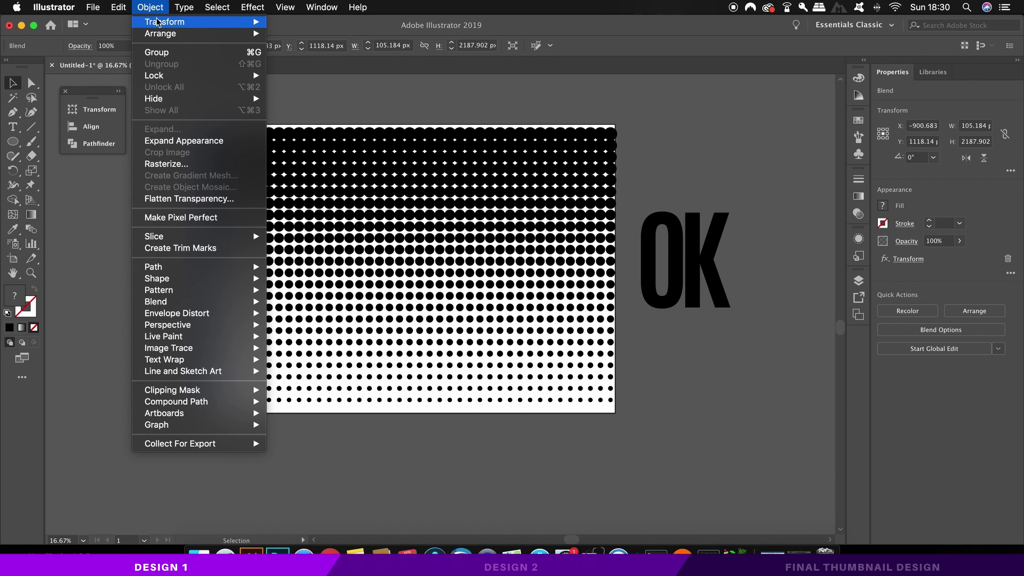
mouse_move(160, 21)
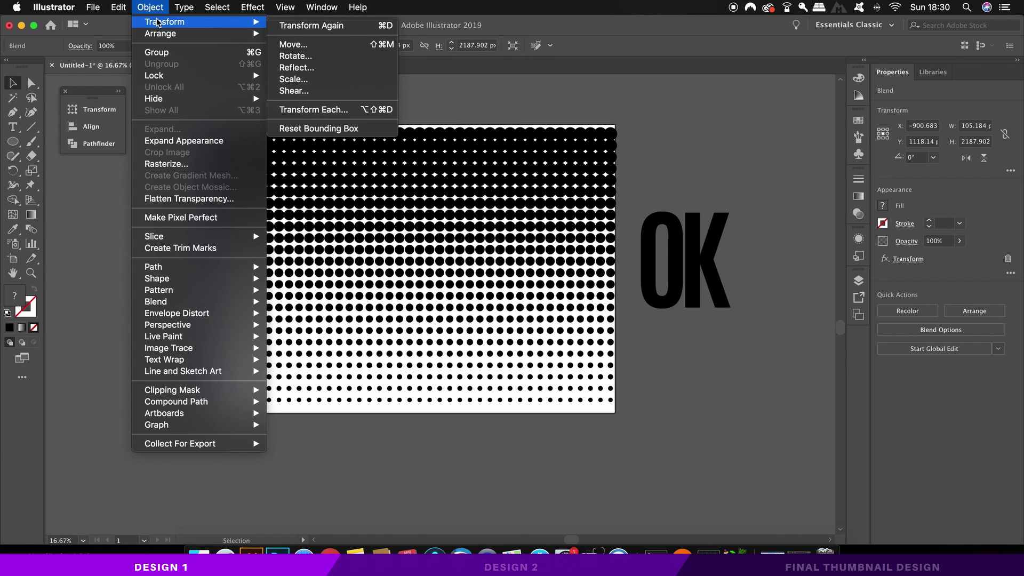
click(382, 63)
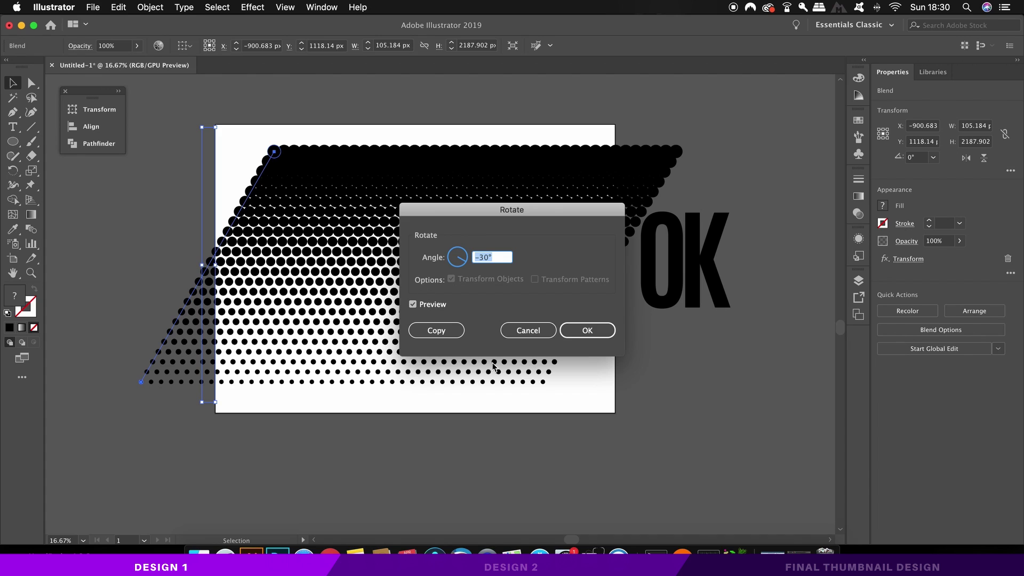
click(587, 331)
Reposition the rotated dot grid to cover the artboard, then deselect
click(582, 394)
drag(415, 240, 587, 239)
drag(446, 153, 278, 140)
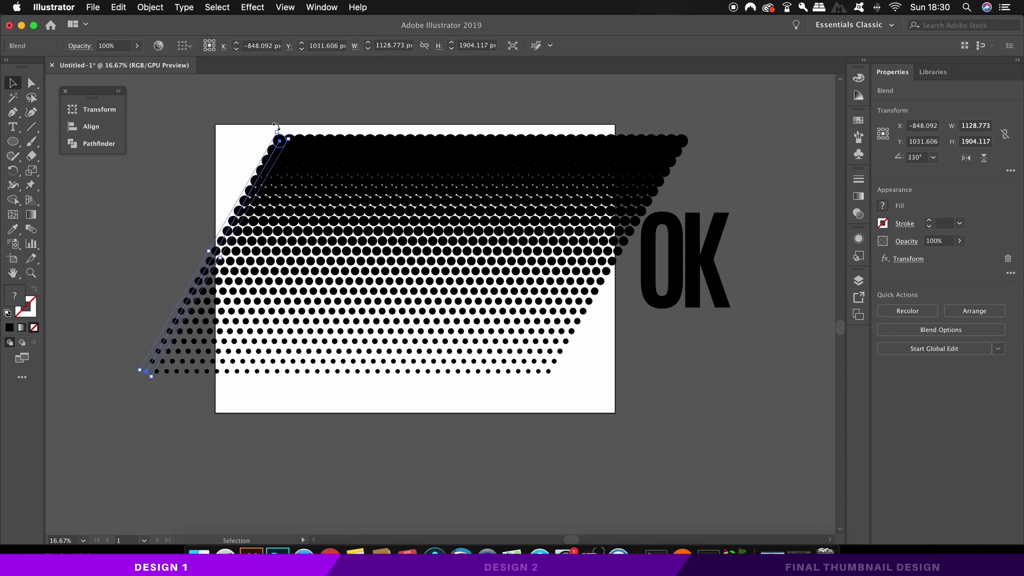
drag(357, 149, 338, 154)
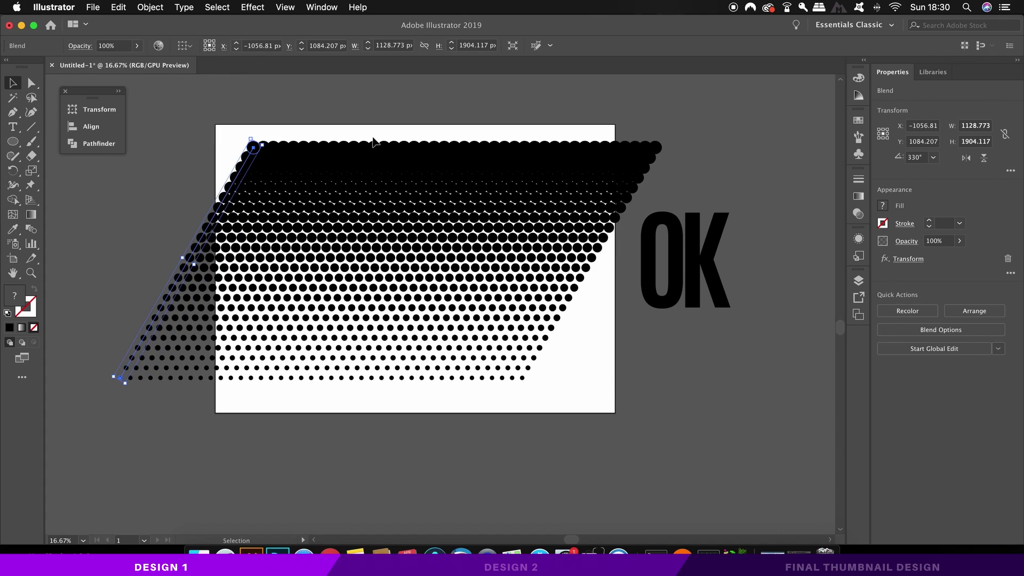
click(380, 100)
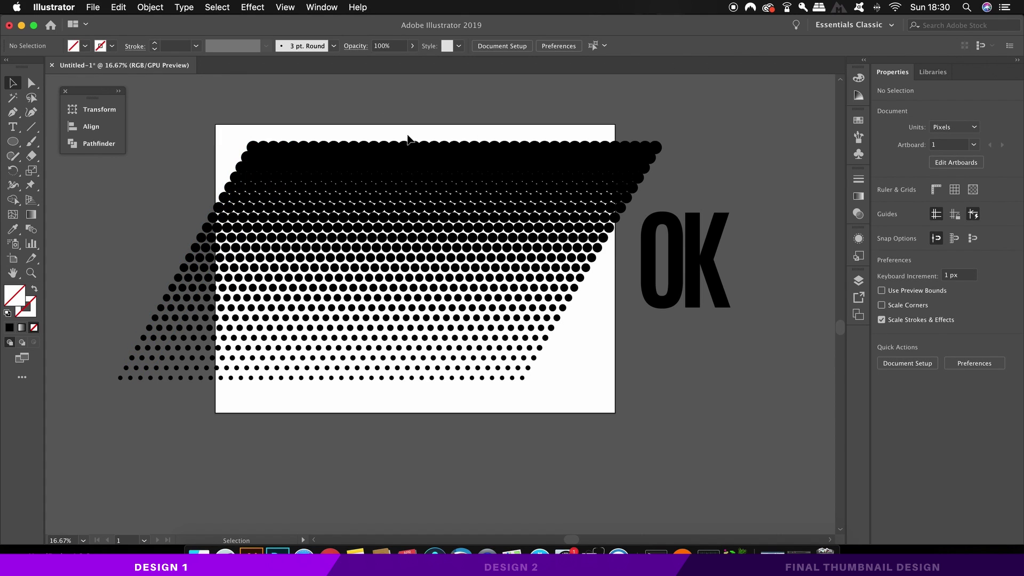
Expand the dot grid's appearance into real circles
click(259, 152)
click(150, 7)
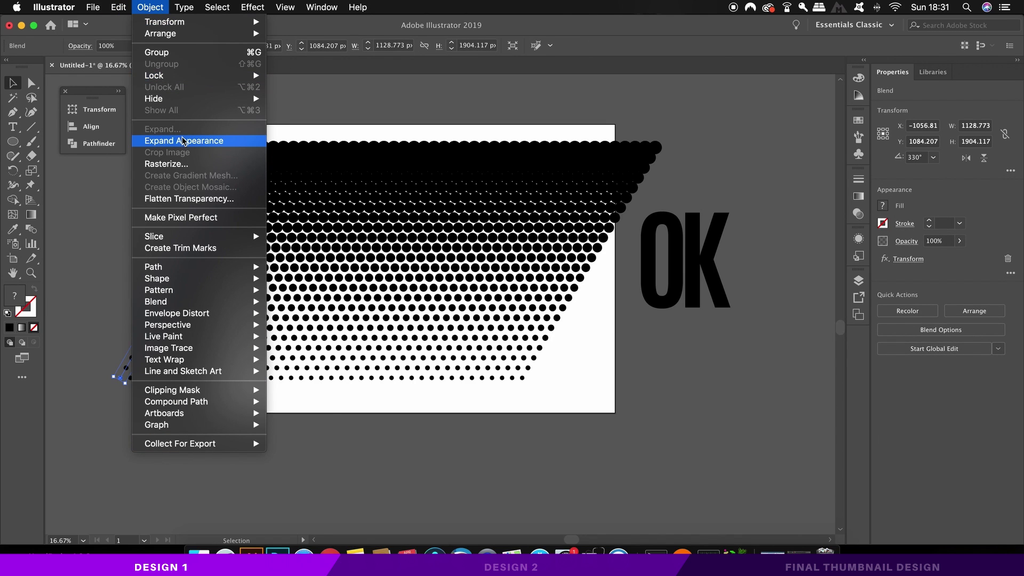
click(241, 141)
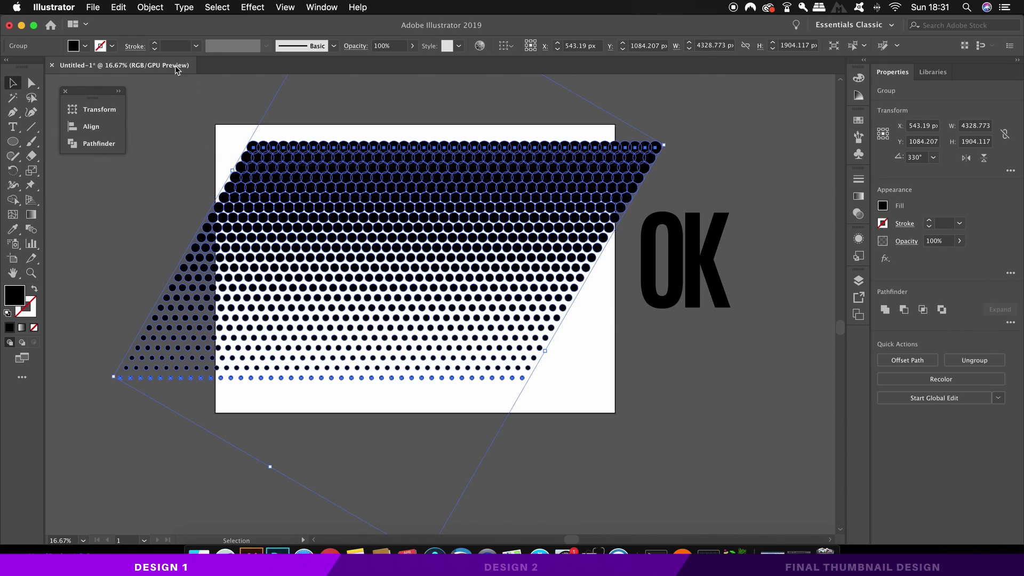
Combine all the expanded circles into one compound path
click(151, 7)
mouse_move(209, 403)
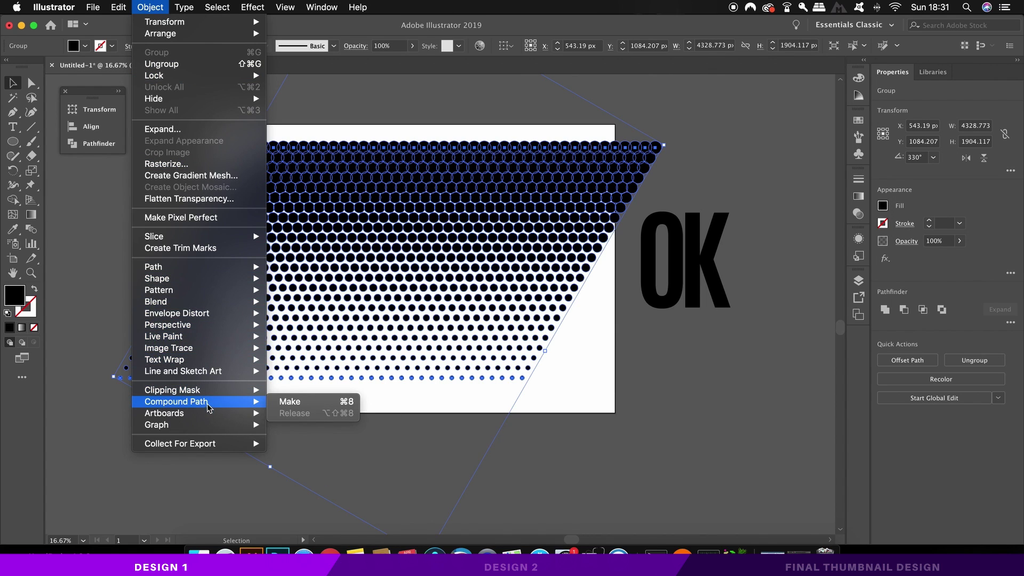
click(320, 405)
click(326, 416)
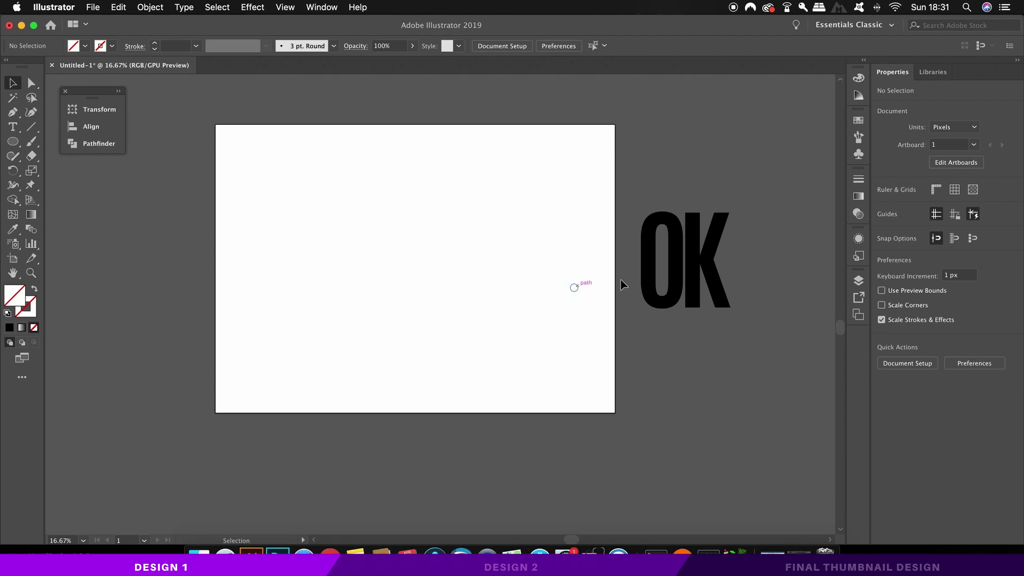
Move the OK shape onto the artboard and send it to the back
drag(696, 268, 414, 269)
click(150, 7)
mouse_move(161, 33)
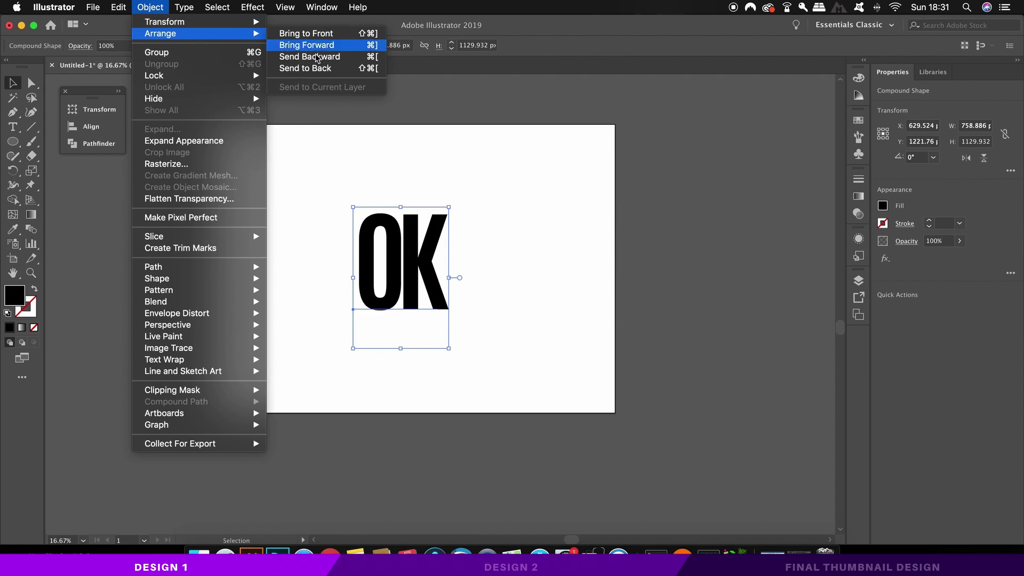
click(358, 70)
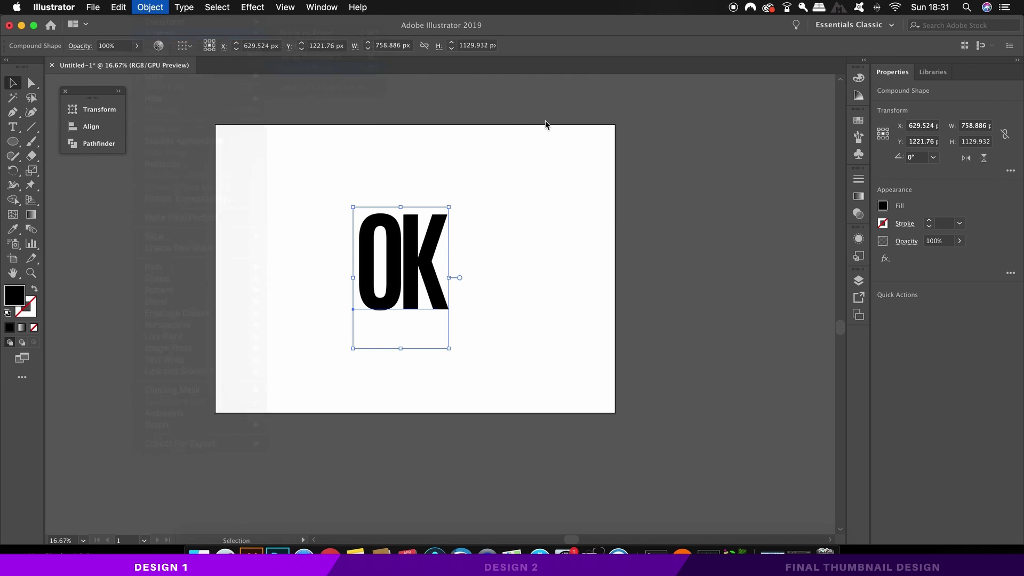
click(547, 130)
Shrink the halftone dot path and position it over the OK letters
click(459, 151)
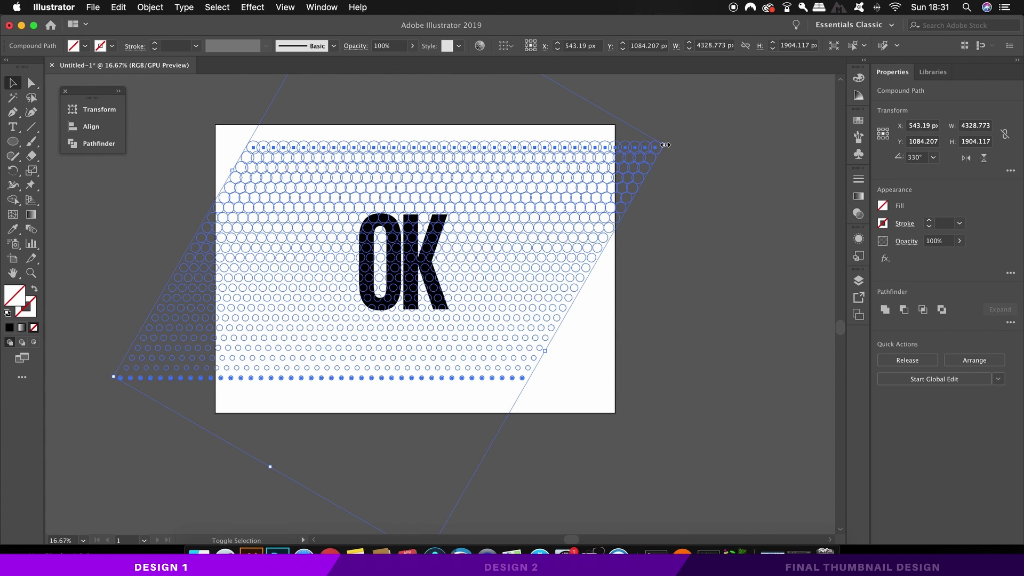
drag(664, 145, 525, 196)
key(Delete)
scroll(529, 246, up, 1)
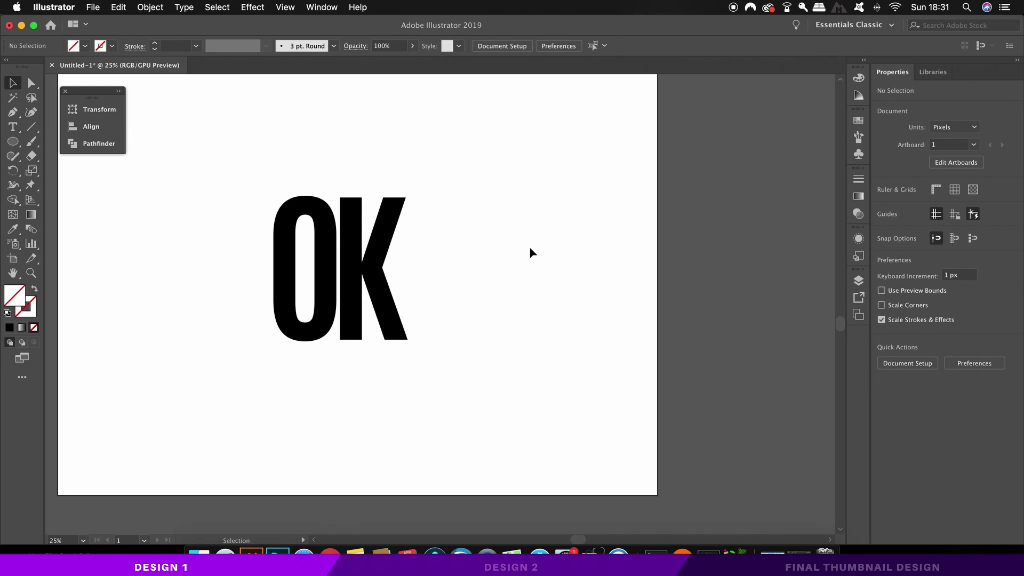
key(super+z)
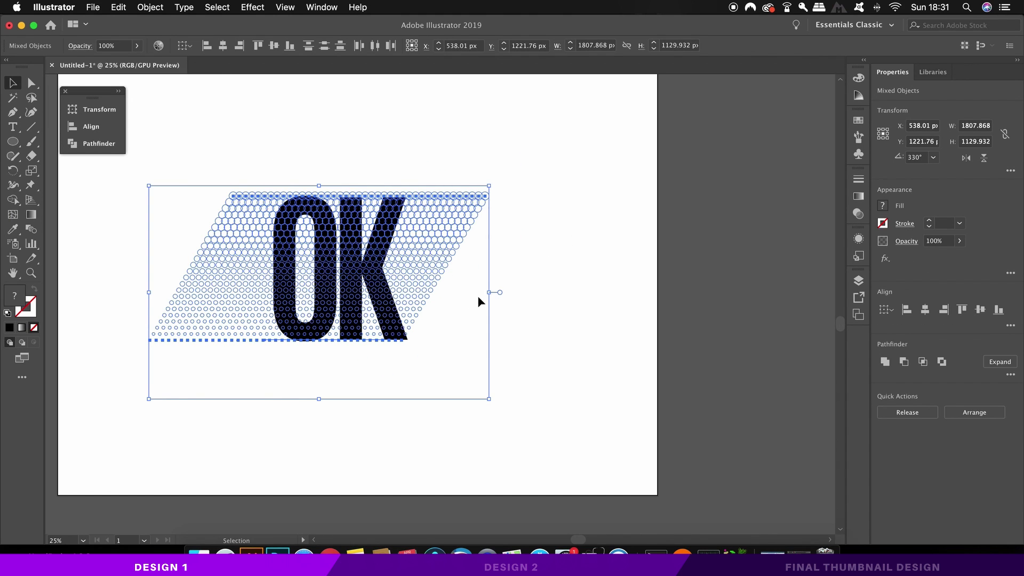
click(514, 270)
drag(424, 239, 453, 264)
key(Delete)
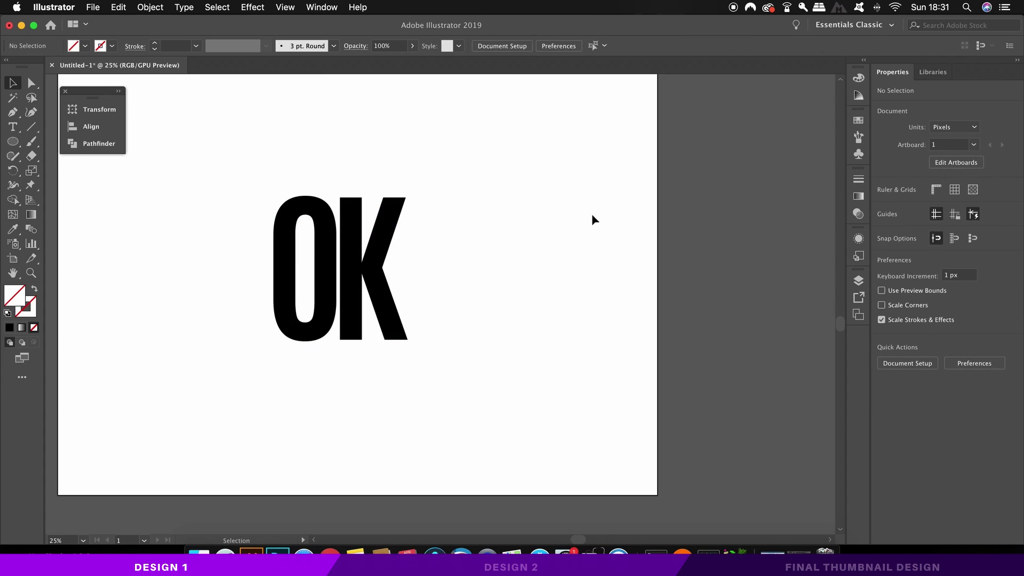
Clip OK and the dot path with Make Clipping Mask, confirming Yes
key(super+z)
right_click(374, 263)
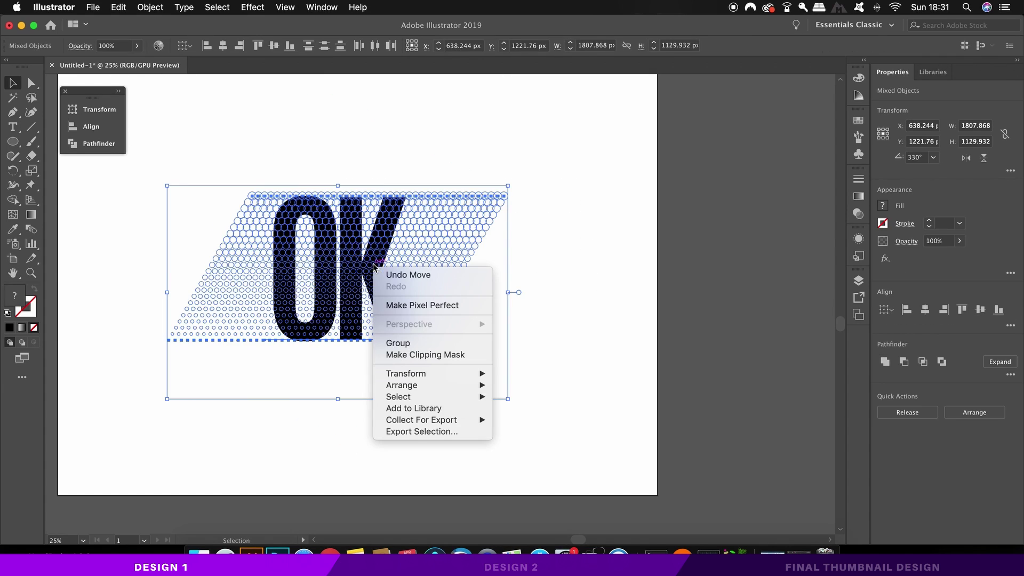
click(472, 355)
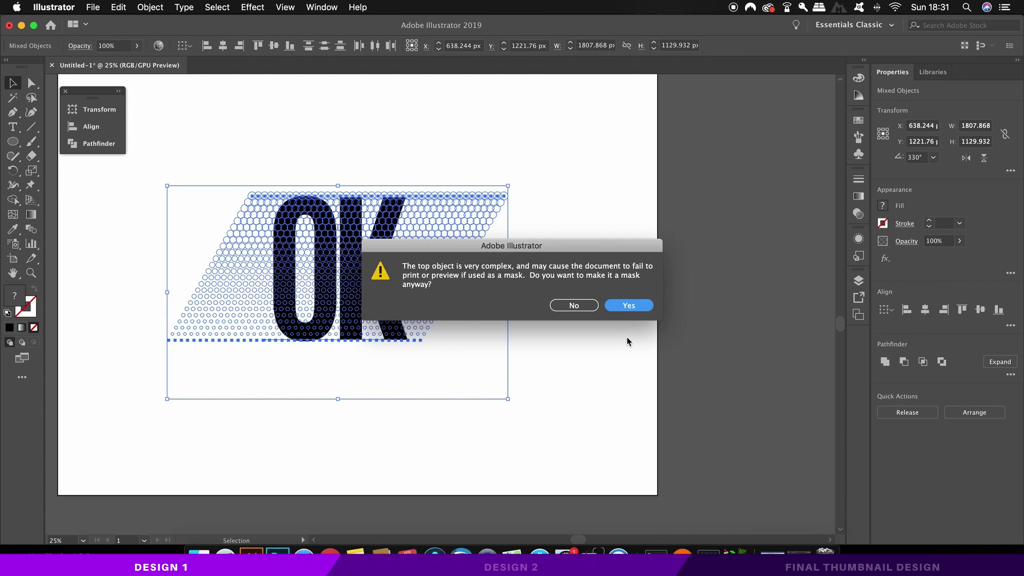
click(647, 306)
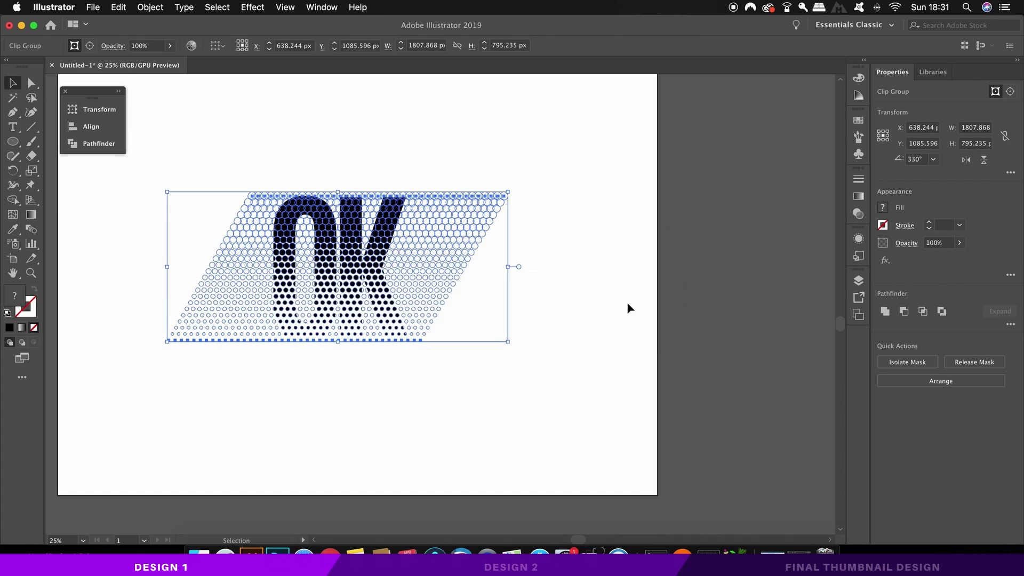
click(625, 302)
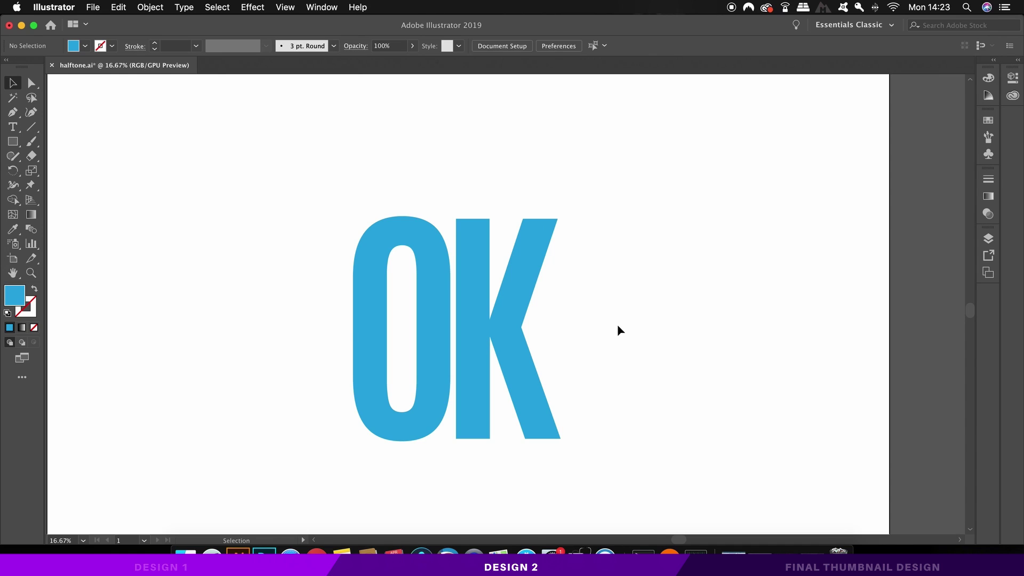
Copy the OK letters and paste a duplicate in place directly on top of the original
click(425, 320)
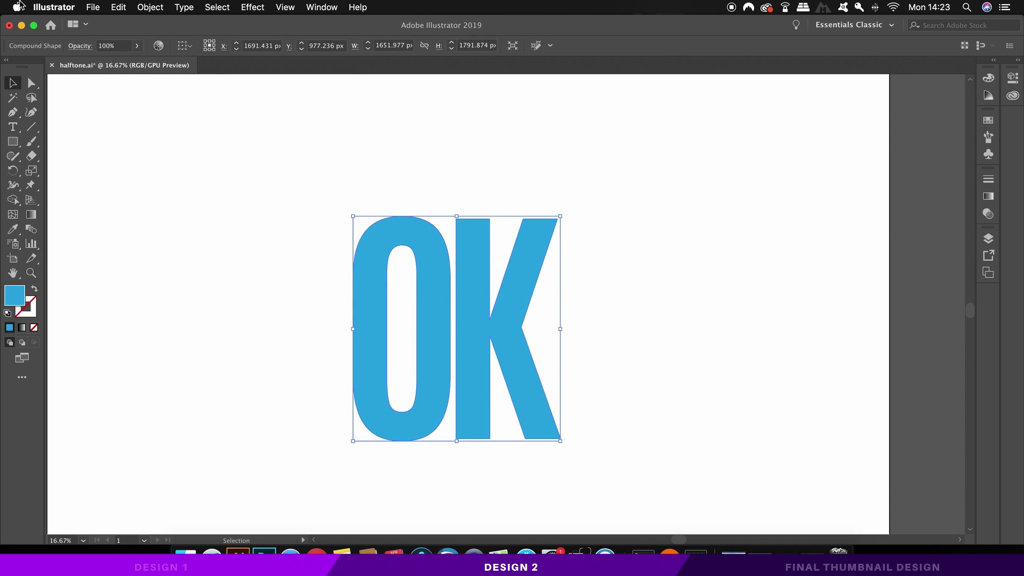
click(192, 5)
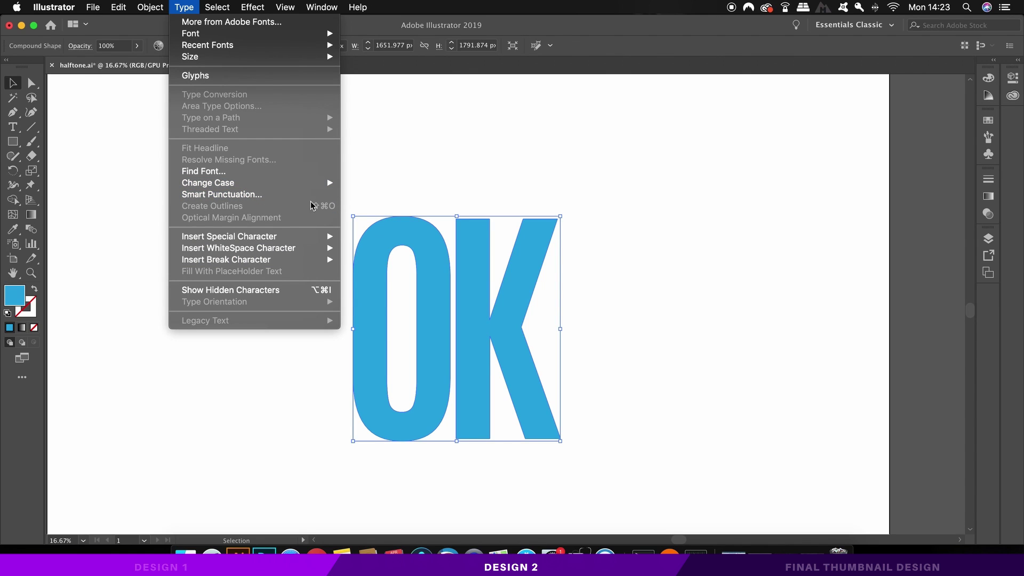
click(448, 174)
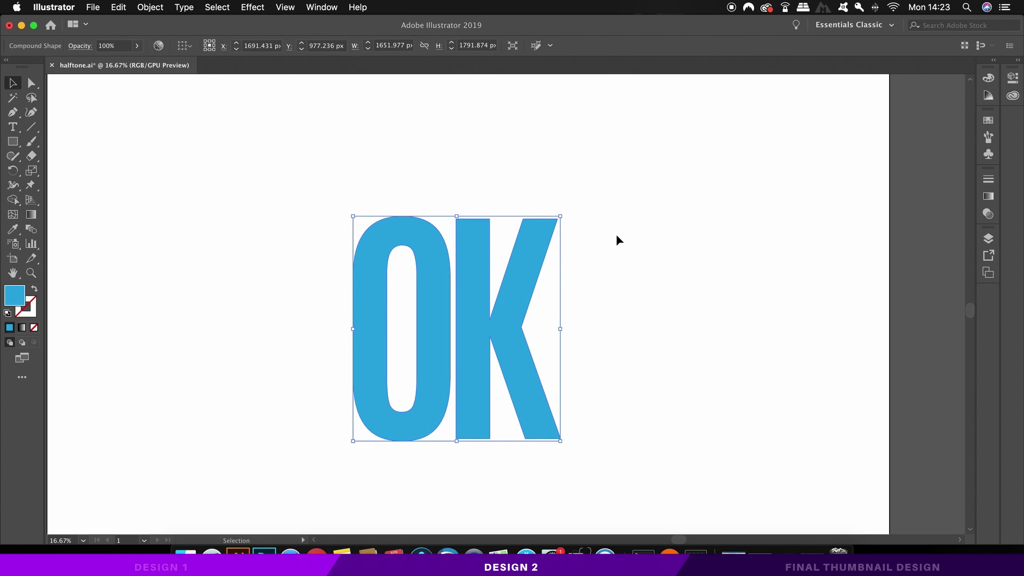
key(super+c)
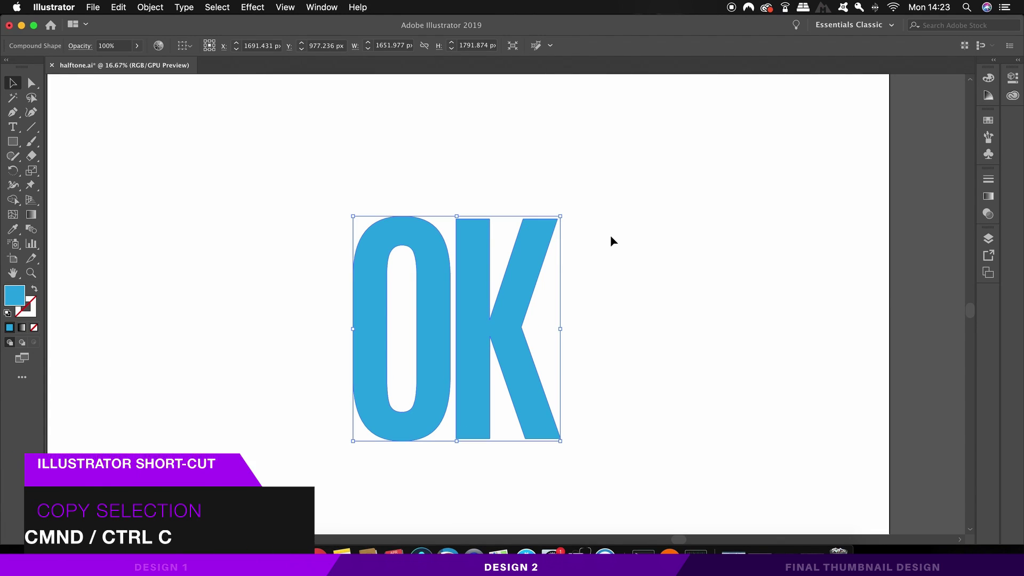
click(321, 7)
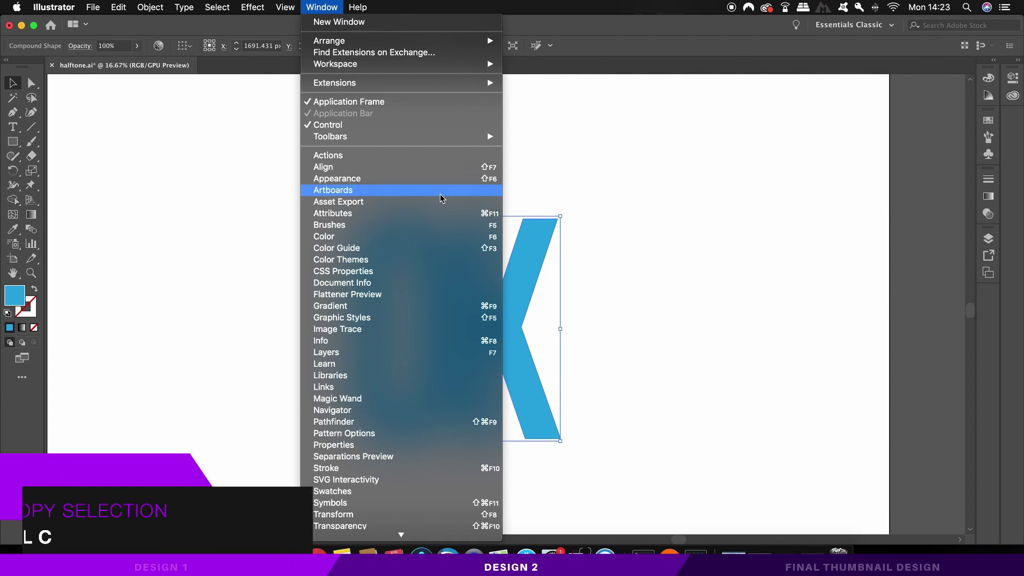
click(430, 354)
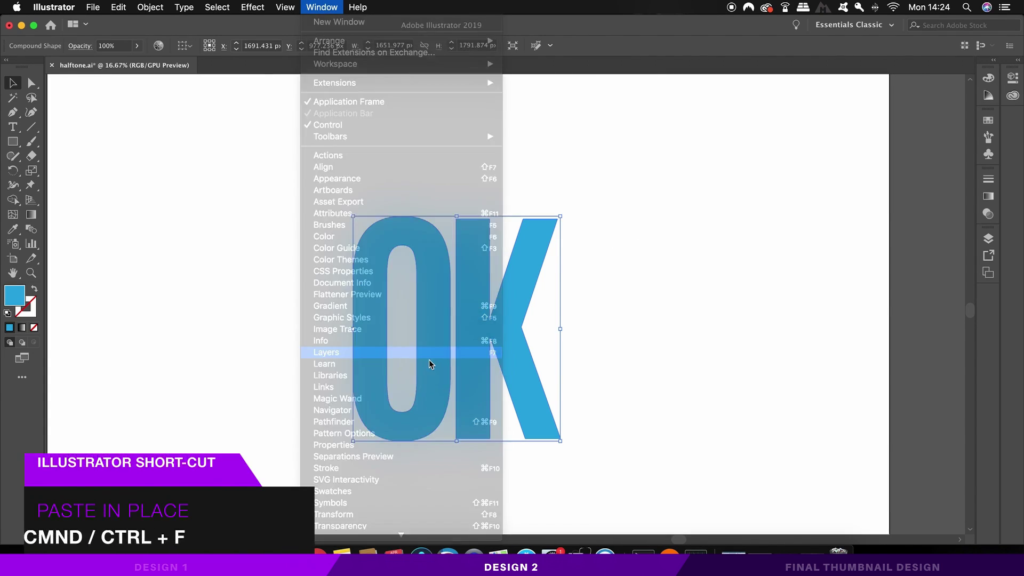
key(super+f)
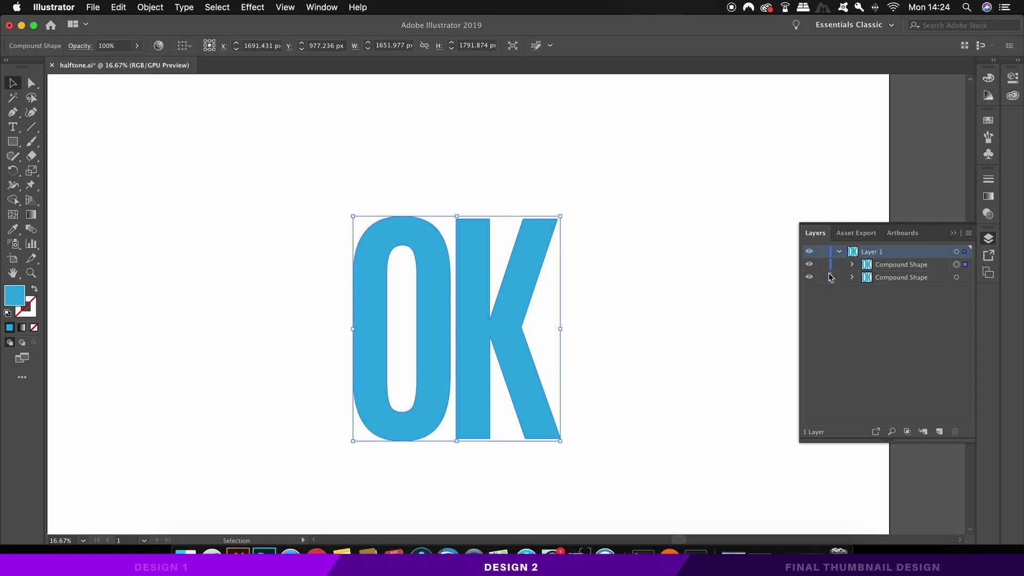
Hide the upper OK compound shape in the Layers panel, leaving the lower copy visible
click(810, 264)
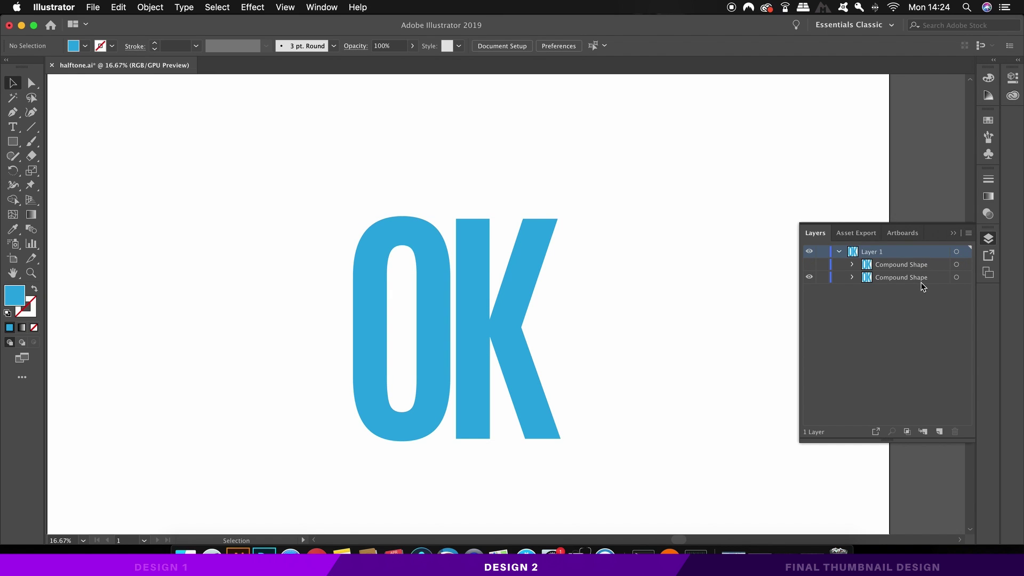
click(971, 277)
click(695, 270)
click(954, 234)
Give the OK letters a -90° linear gradient, black at the top fading to white at the bottom
click(514, 346)
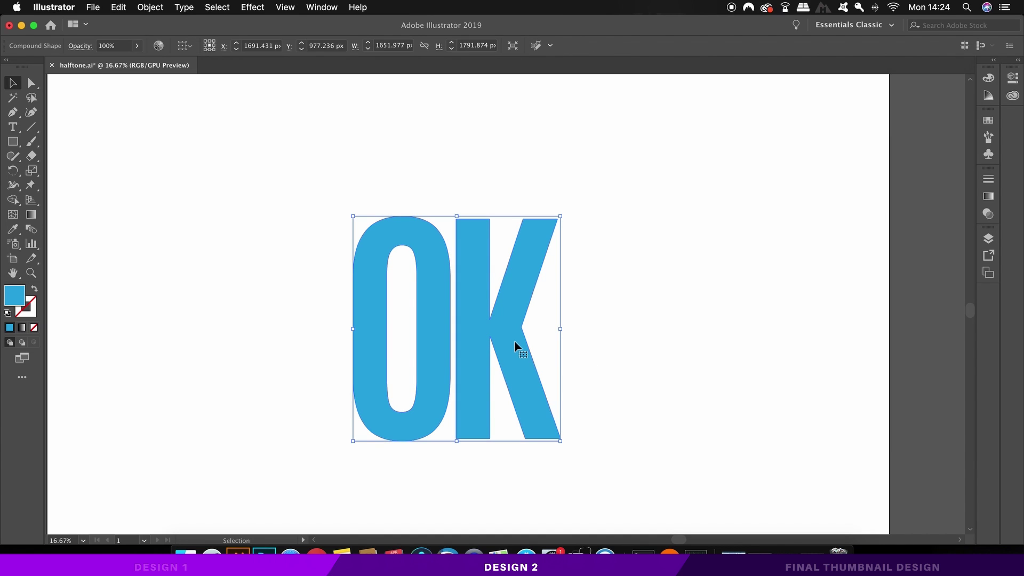
click(24, 328)
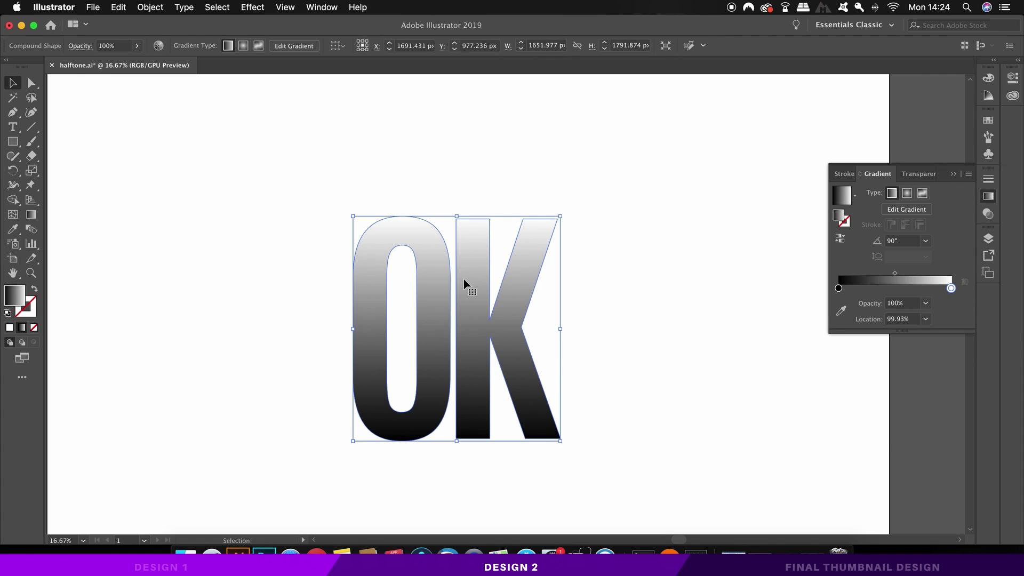
key(g)
drag(457, 218, 457, 439)
key(v)
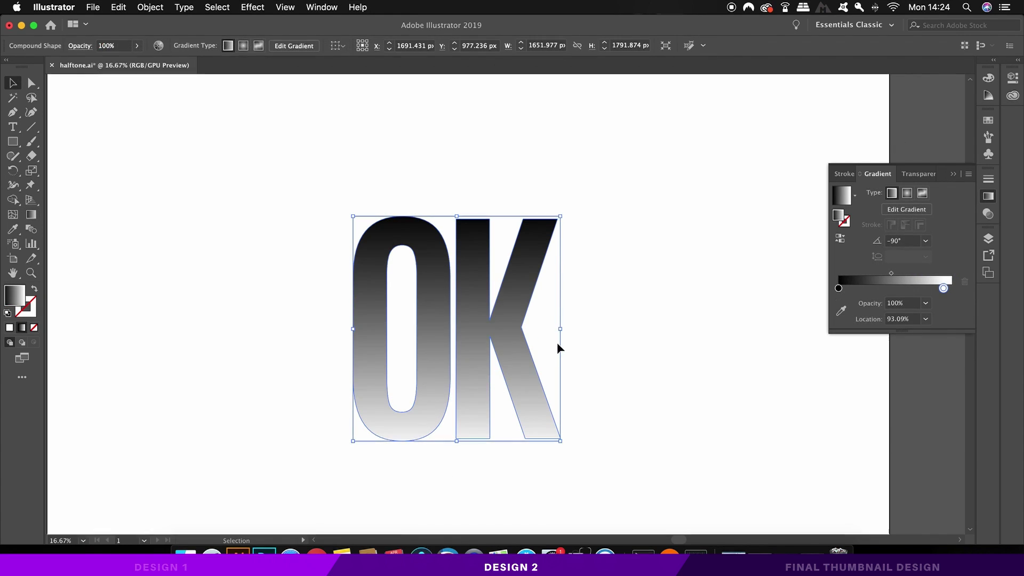
click(713, 306)
click(499, 323)
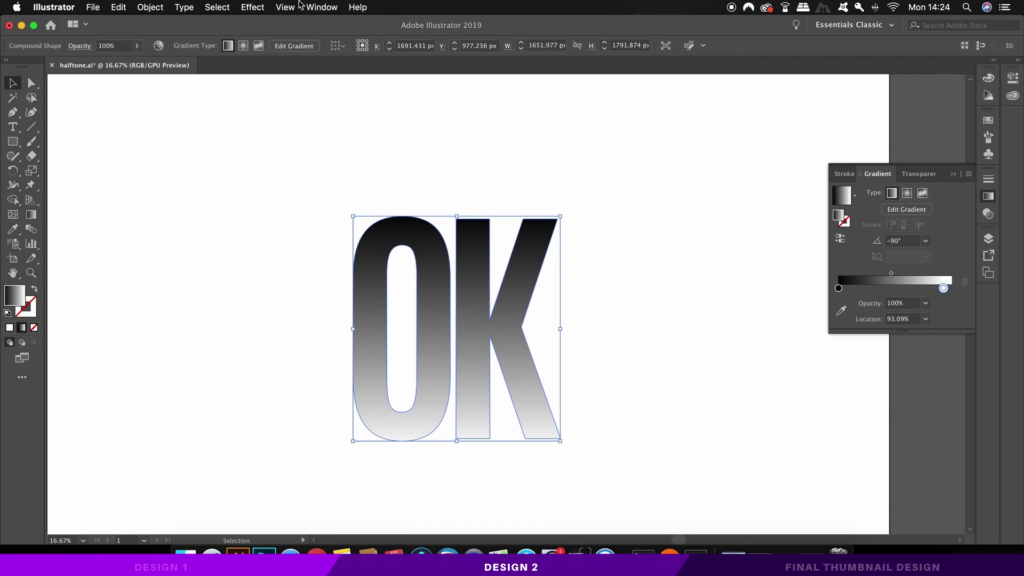
Apply a Pixelate > Color Halftone effect with Max. Radius 40 to the gradient OK letters
click(306, 5)
mouse_move(252, 7)
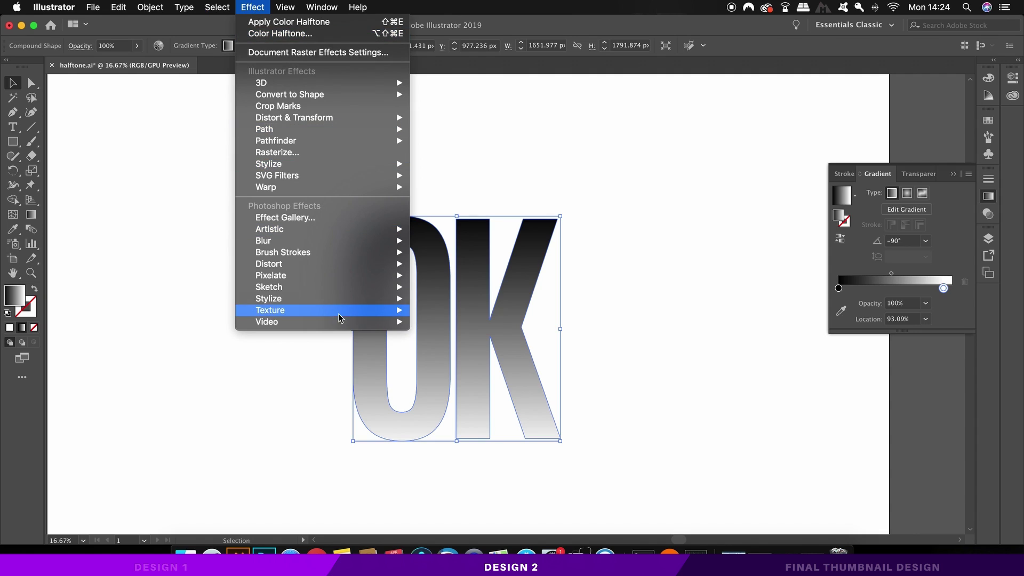
mouse_move(392, 276)
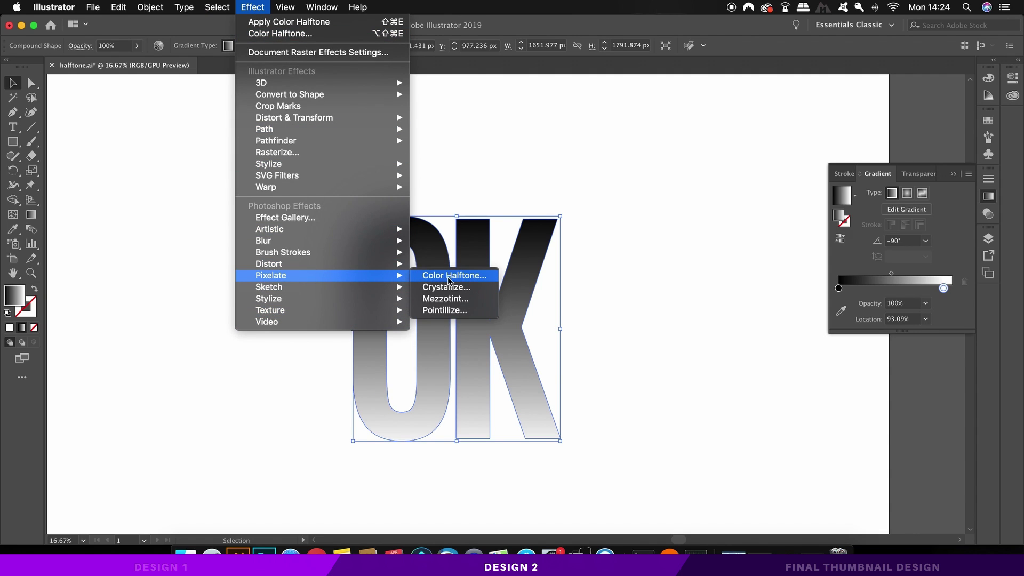
click(478, 283)
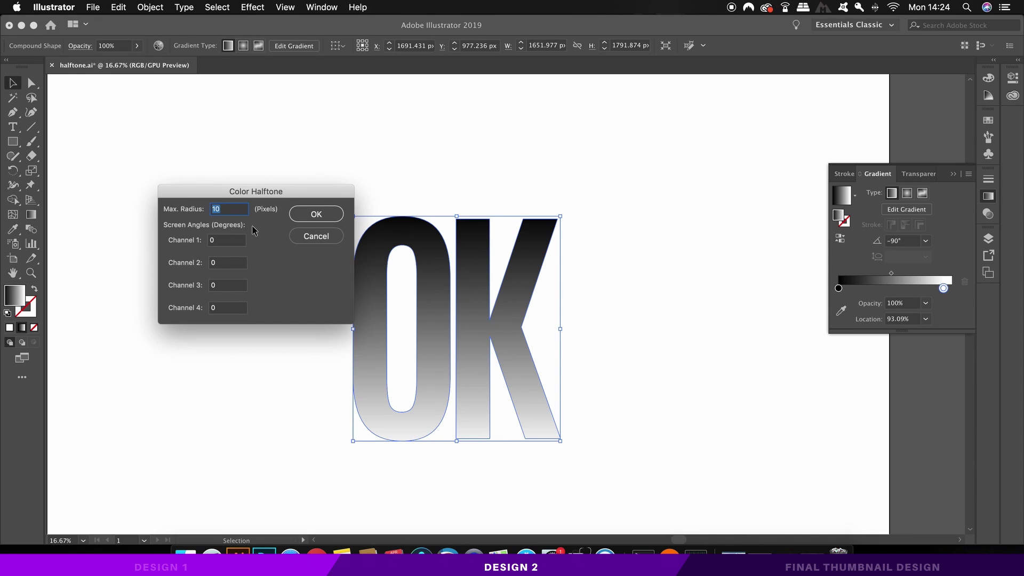
text(40)
click(316, 213)
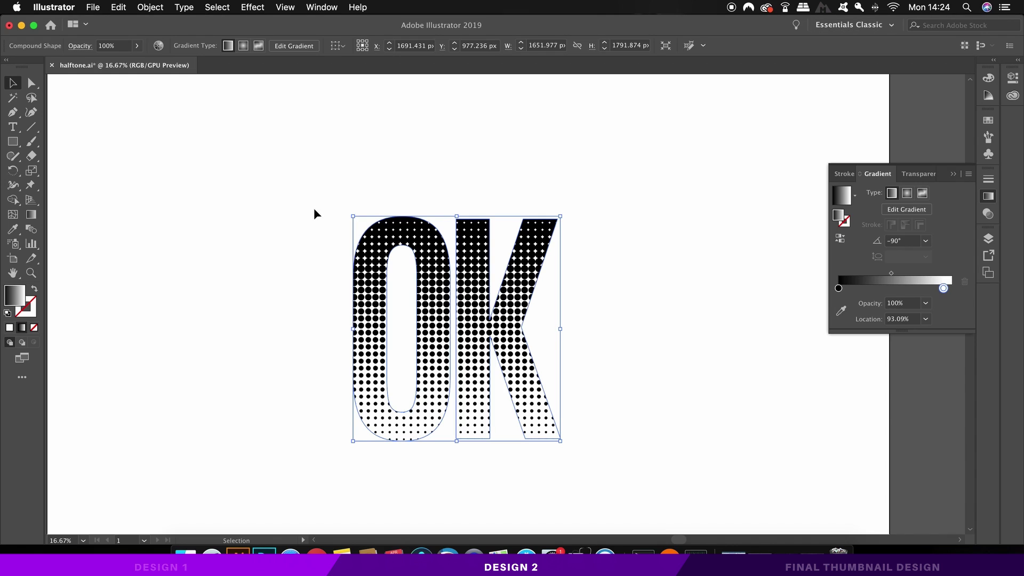
click(269, 205)
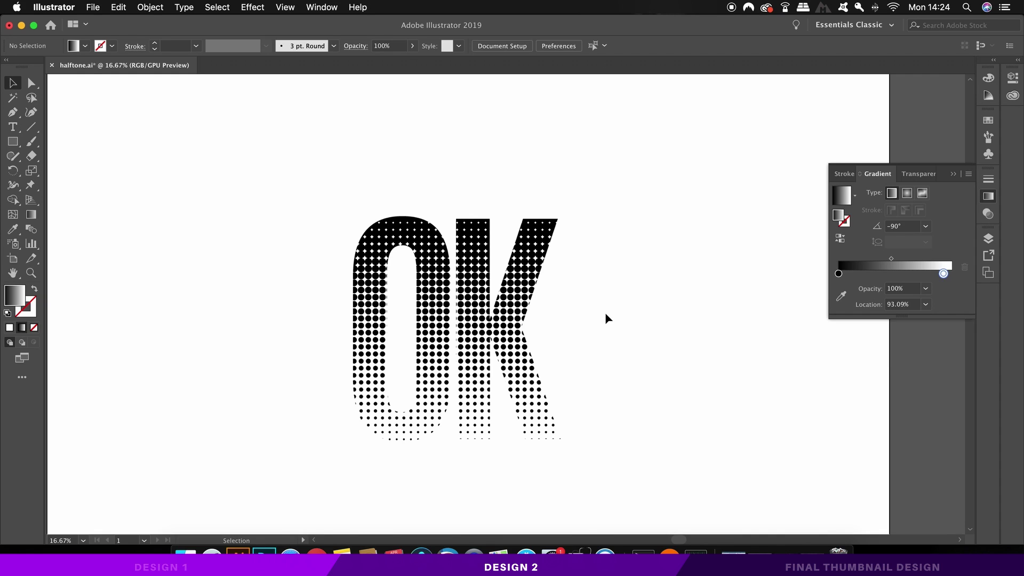
Expand the halftone OK's appearance into an embedded image
key(super+z)
click(158, 7)
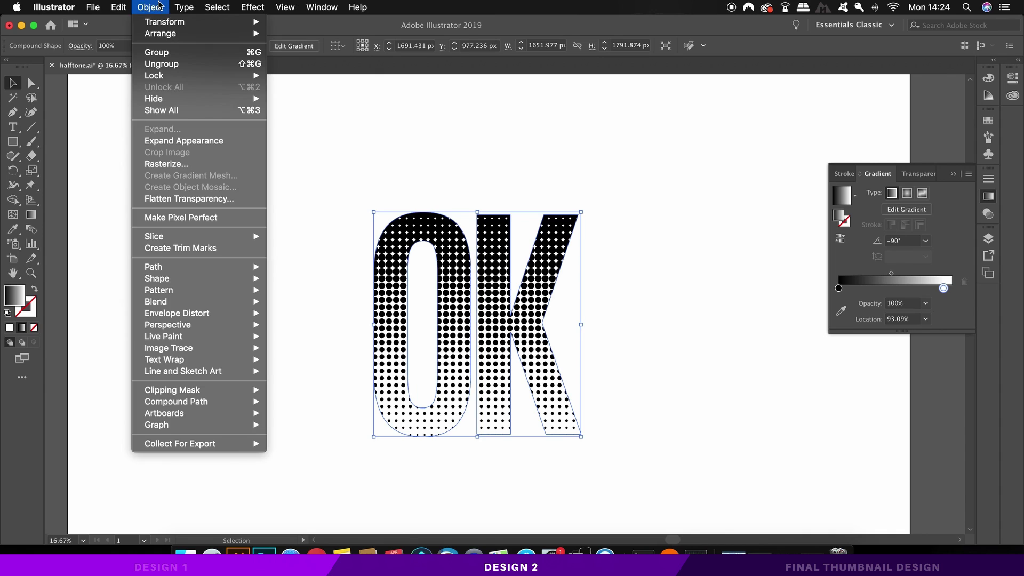
click(201, 143)
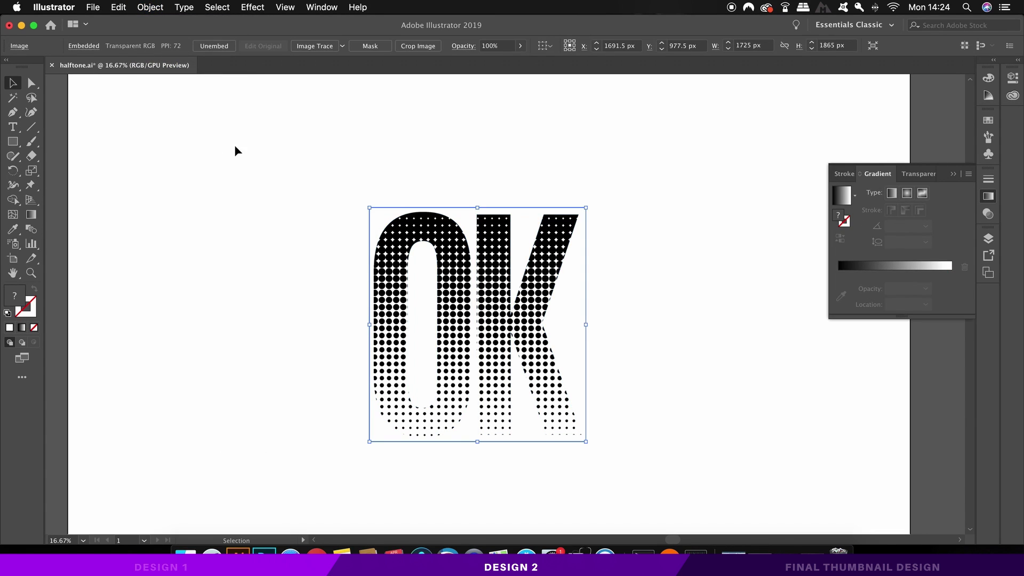
Bring up the Image Trace panel from the Window menu
scroll(542, 233, up, 2)
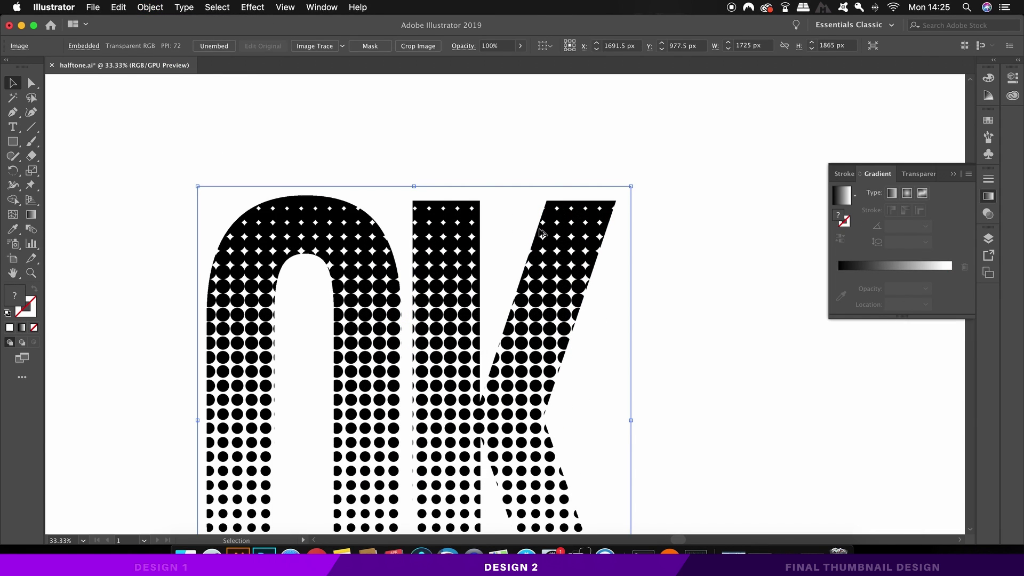
scroll(542, 234, down, 2)
click(296, 7)
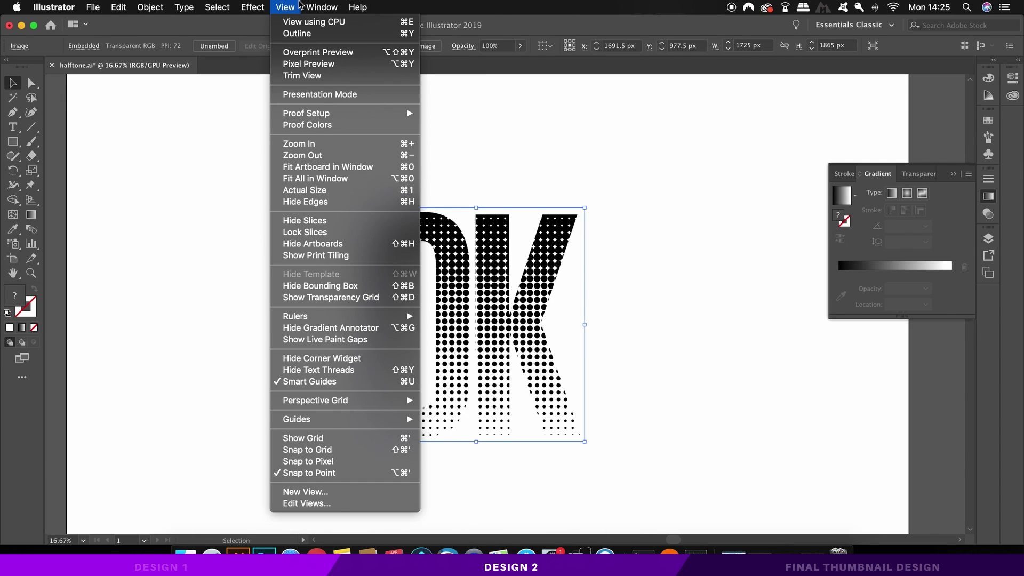
mouse_move(320, 7)
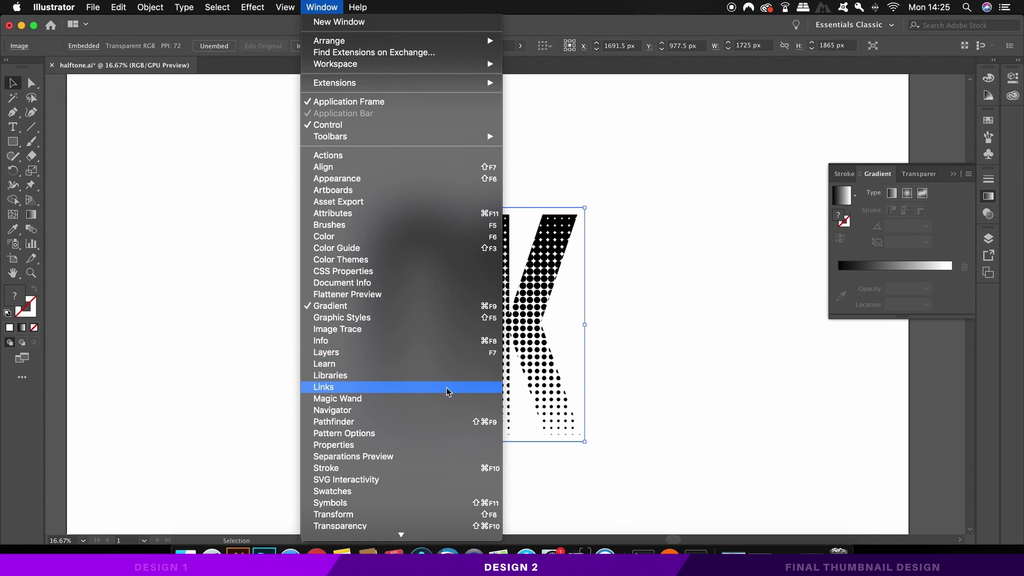
click(443, 329)
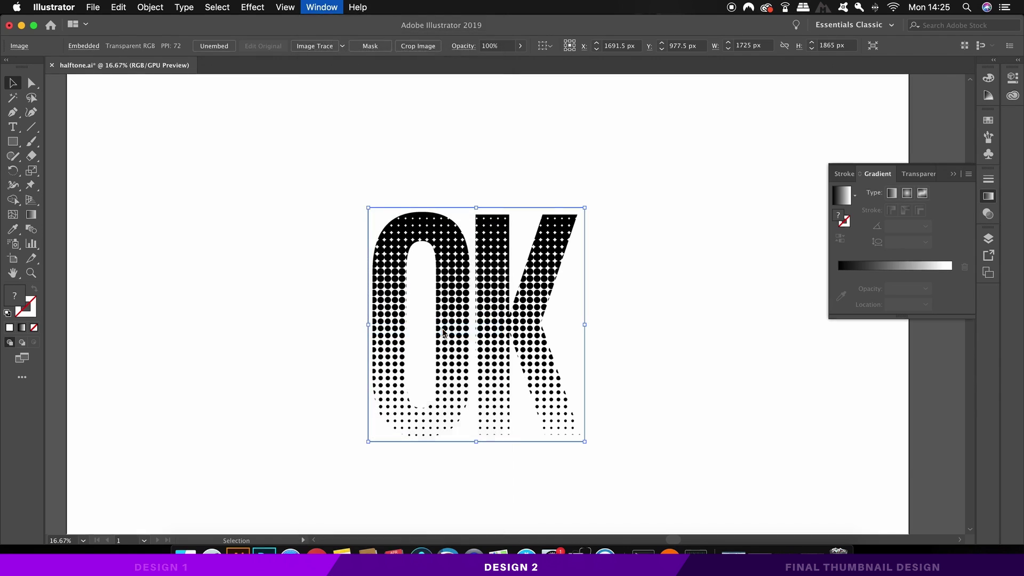
scroll(674, 276, up, 1)
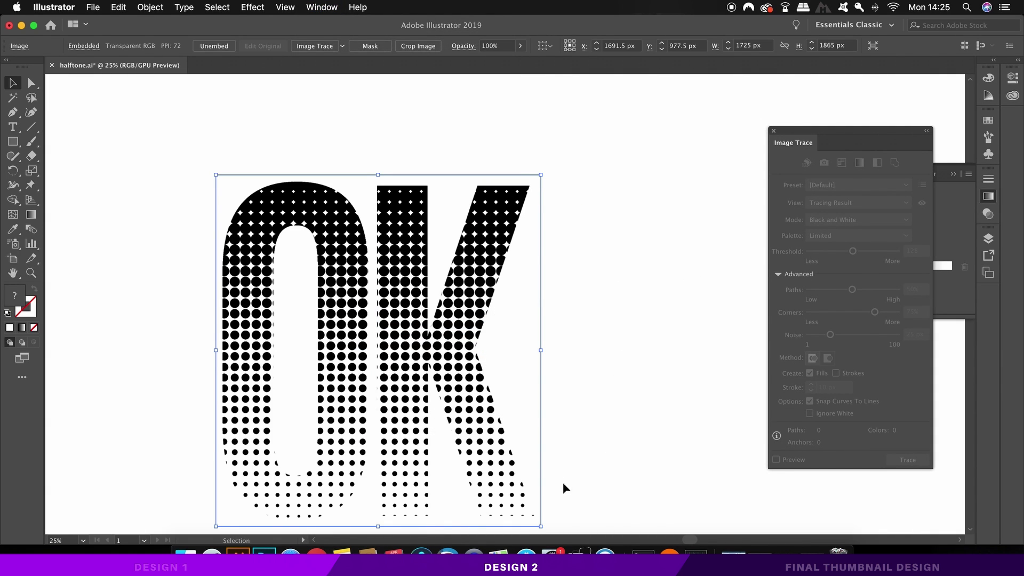
Trace the halftone image with the Black and White Logo preset, accepting the slow-trace warning
click(499, 289)
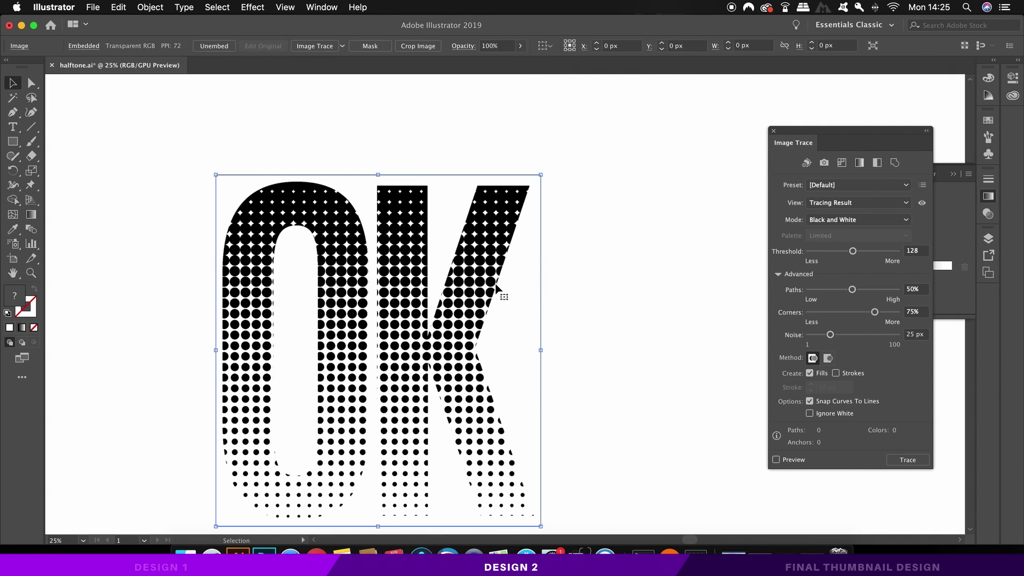
click(860, 184)
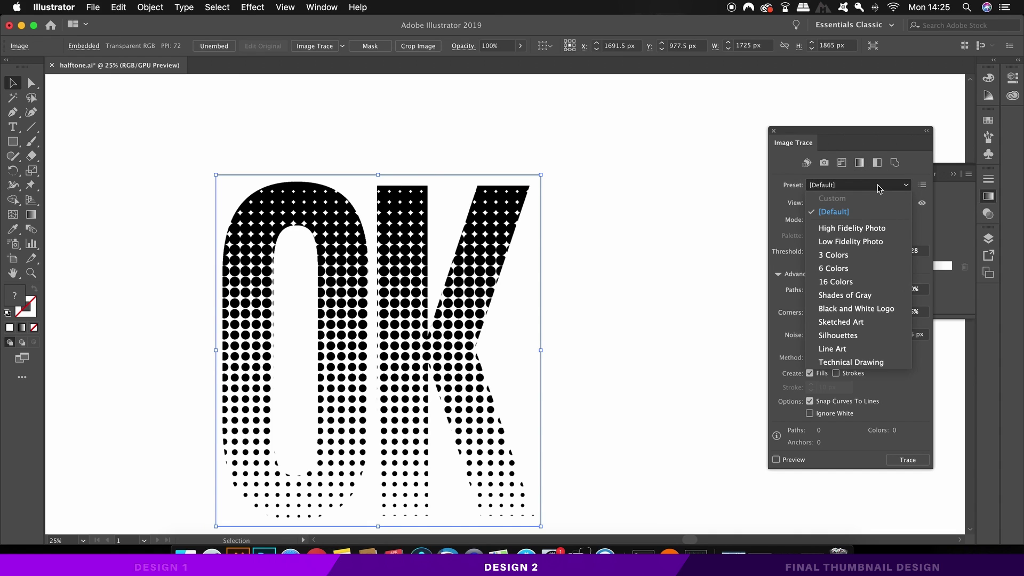
click(875, 309)
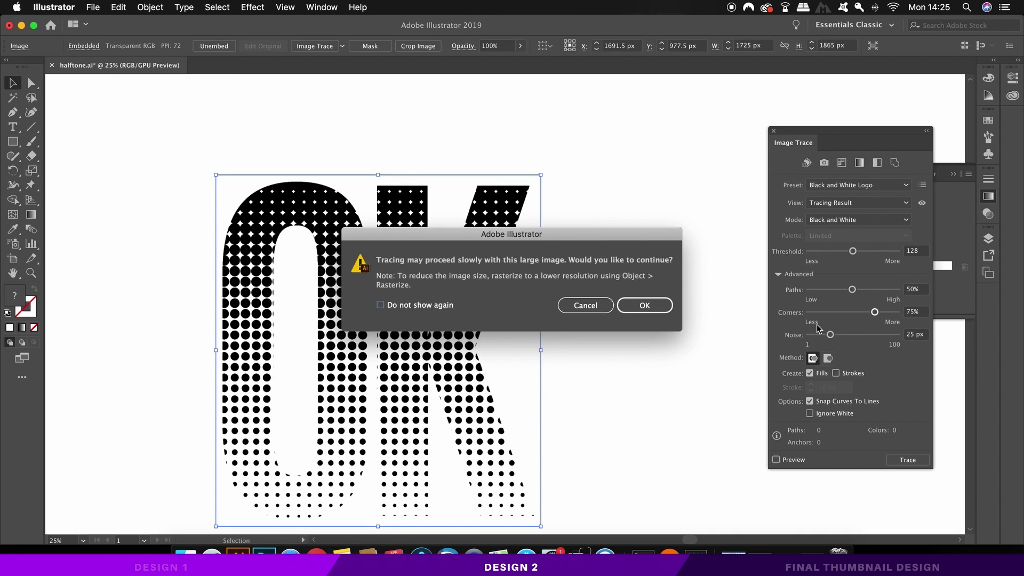
click(656, 302)
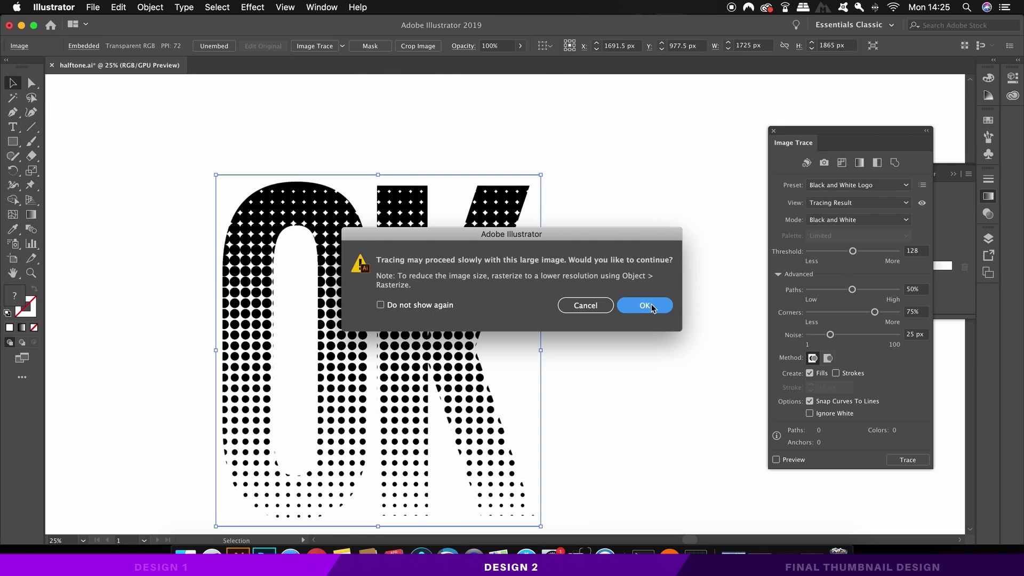
click(654, 306)
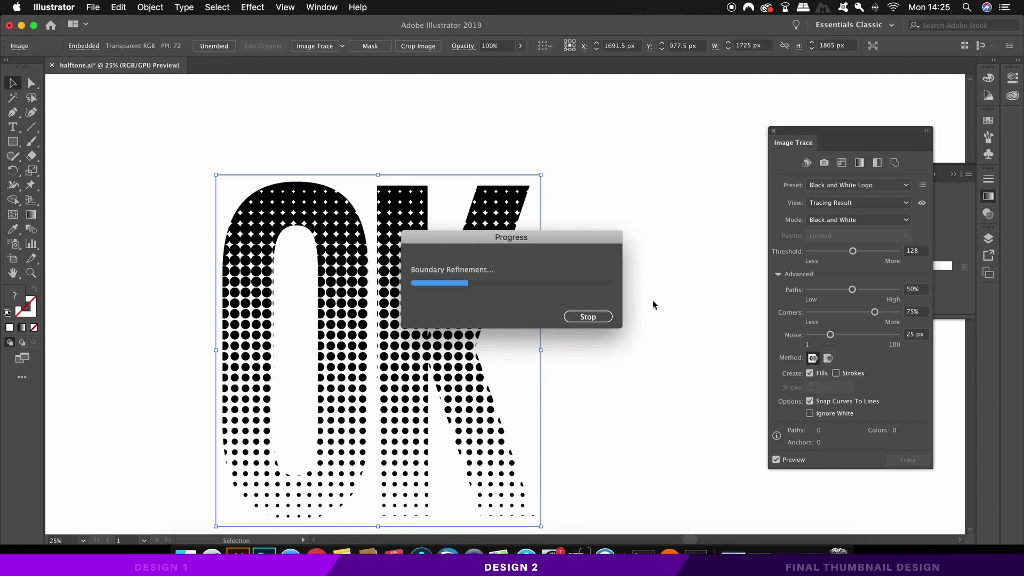
Turn on Ignore White and move the traced OK to the artboard's left edge
key(super+minus)
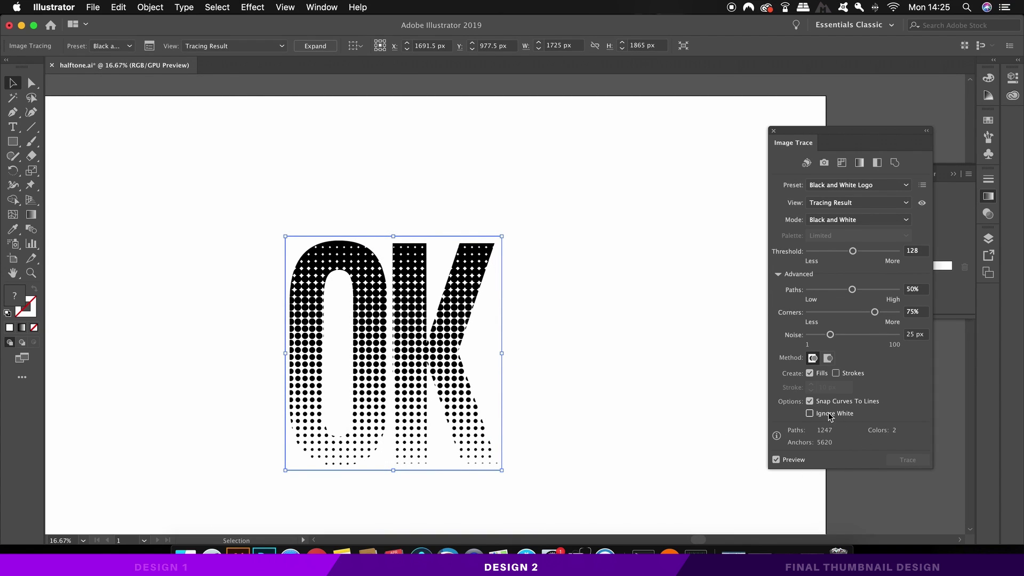
click(810, 414)
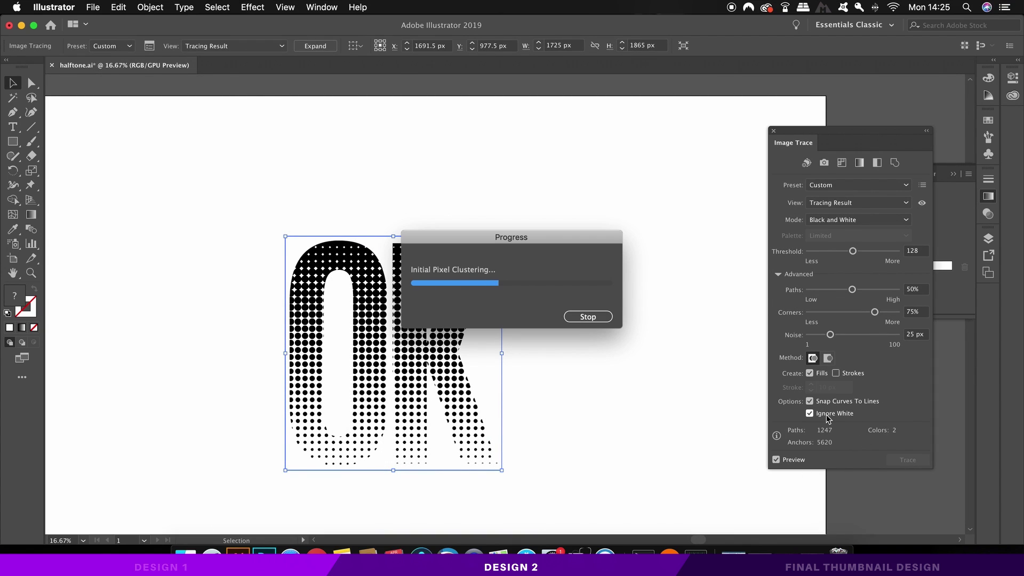
drag(606, 373, 724, 352)
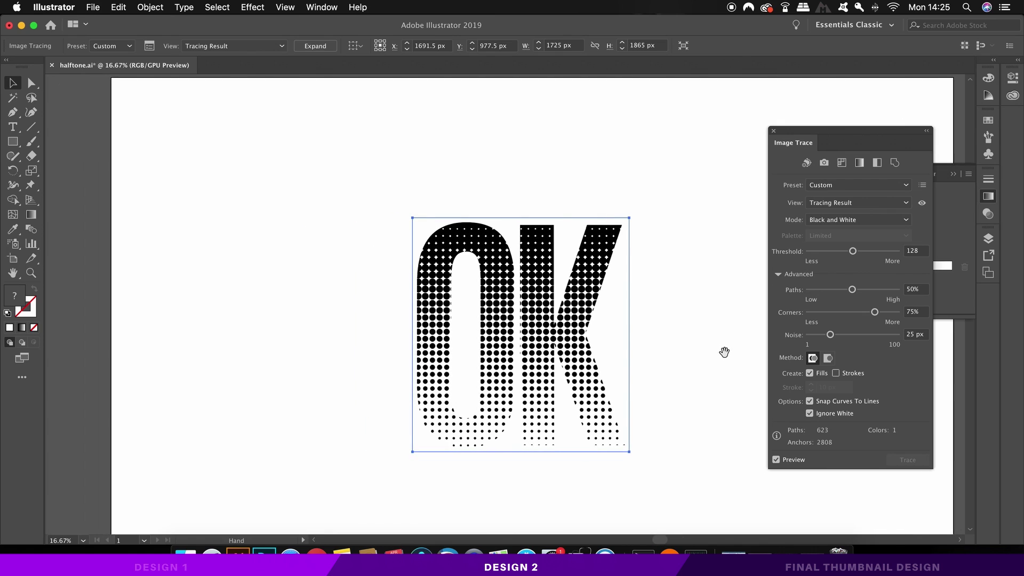
drag(573, 365, 209, 386)
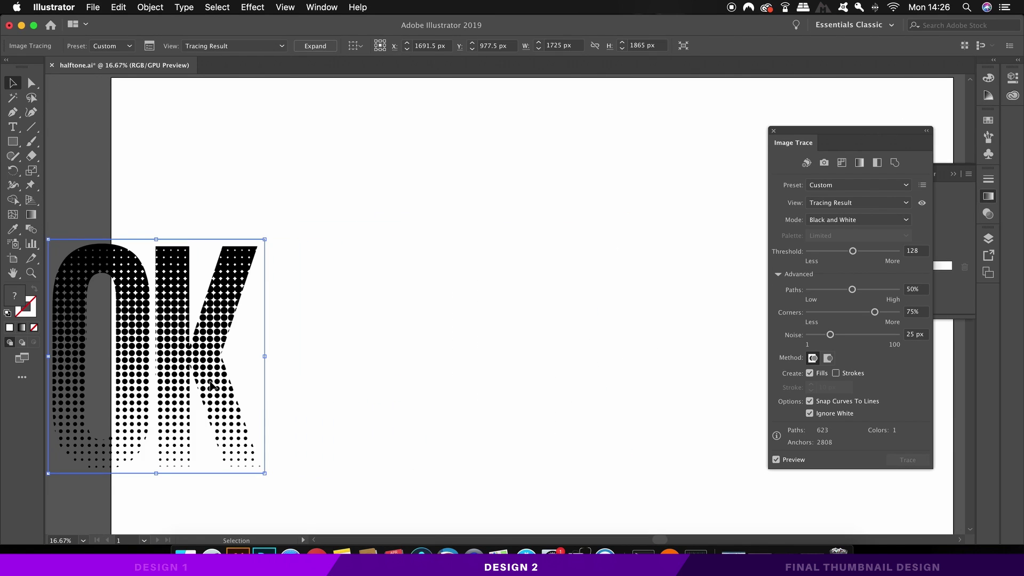
Expand the OK tracing into vector dots with Object > Image Trace > Expand and drag them right
click(150, 7)
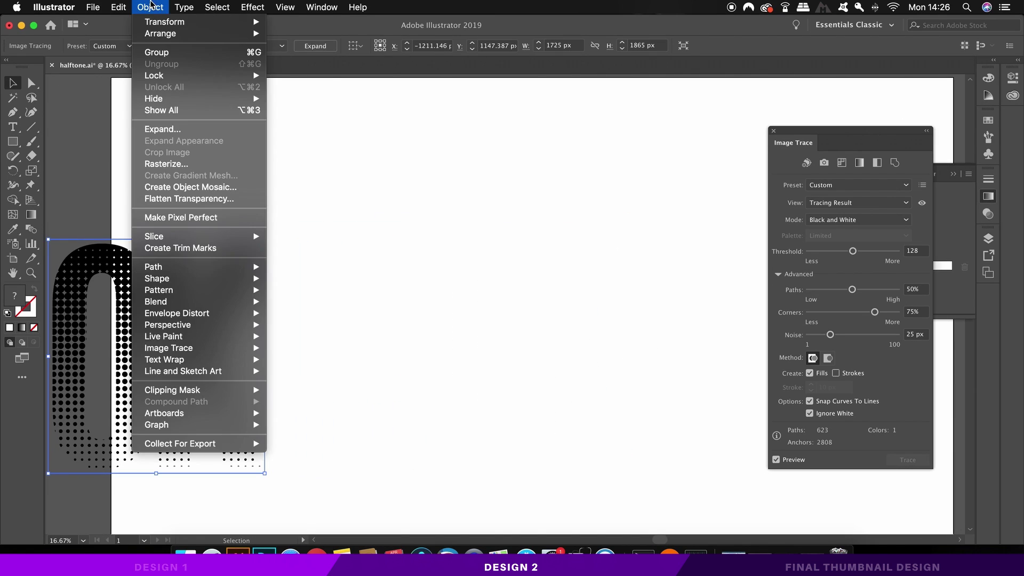
mouse_move(251, 348)
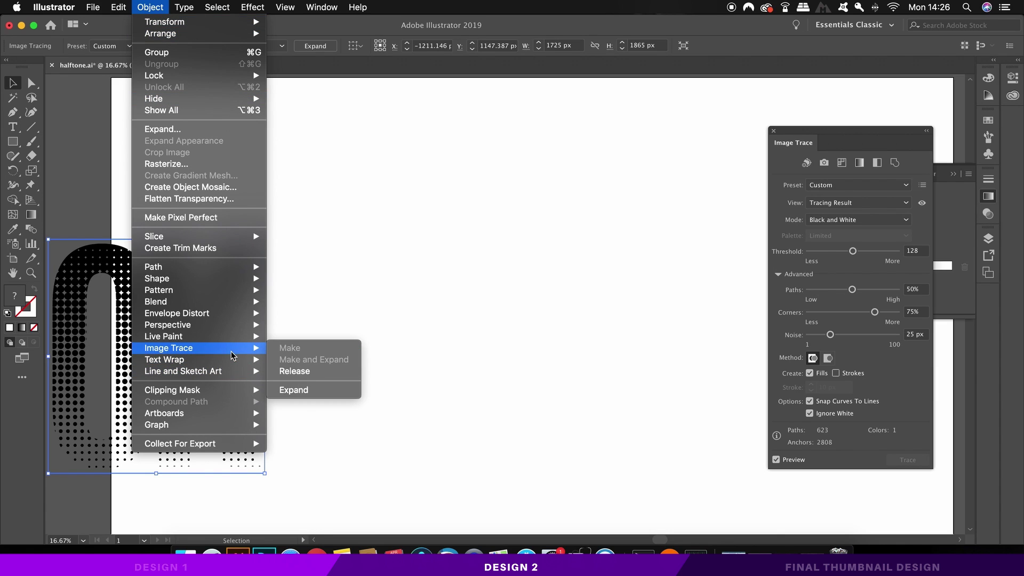
click(352, 395)
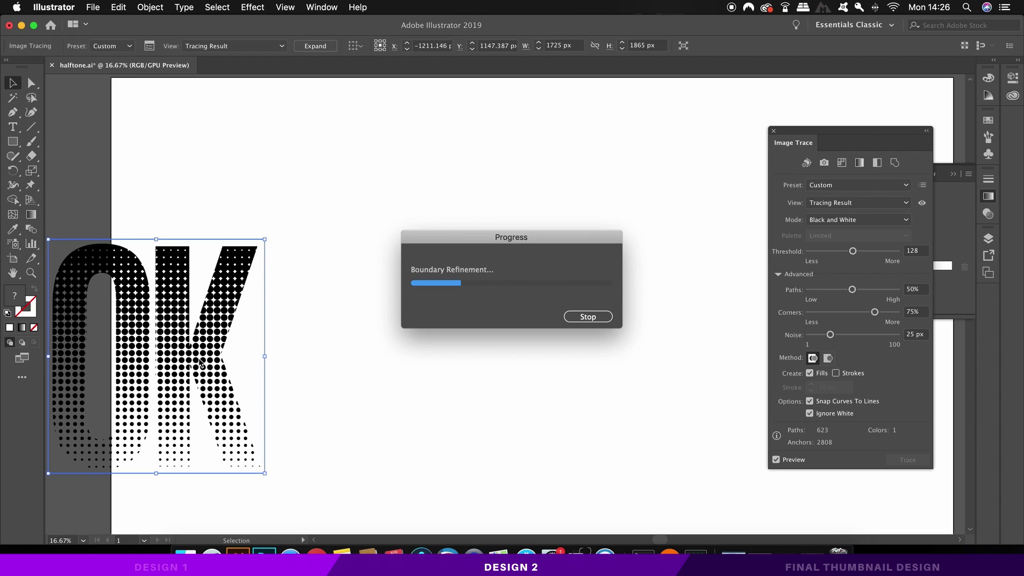
drag(193, 363, 629, 256)
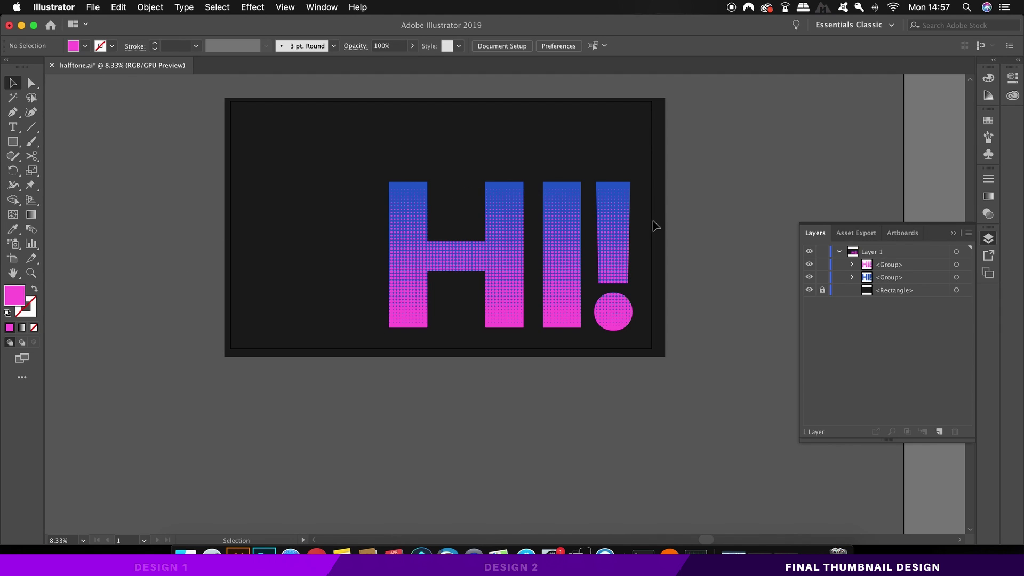
Lock the halftone HI! group in the Layers panel
drag(314, 183, 690, 308)
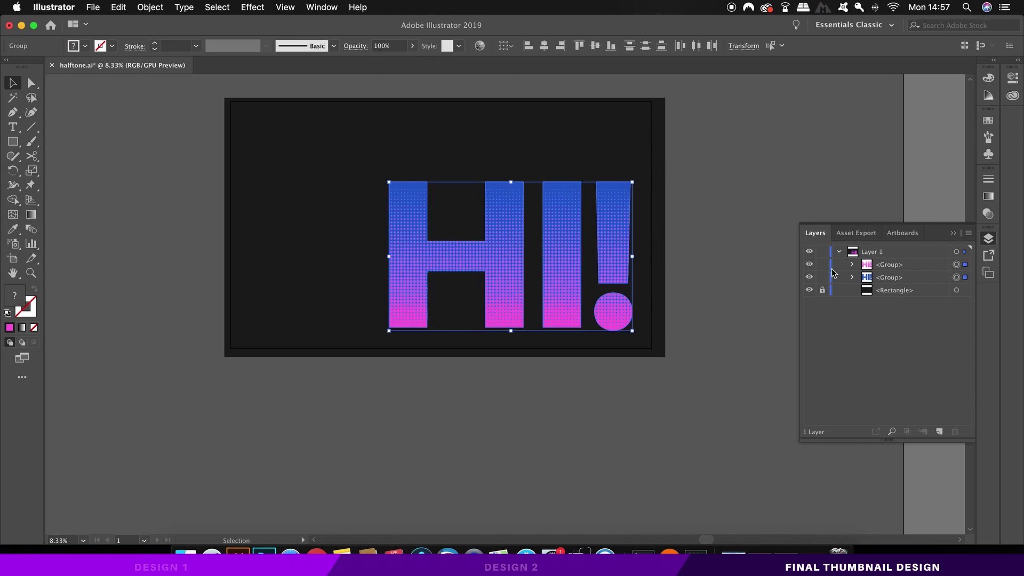
click(810, 264)
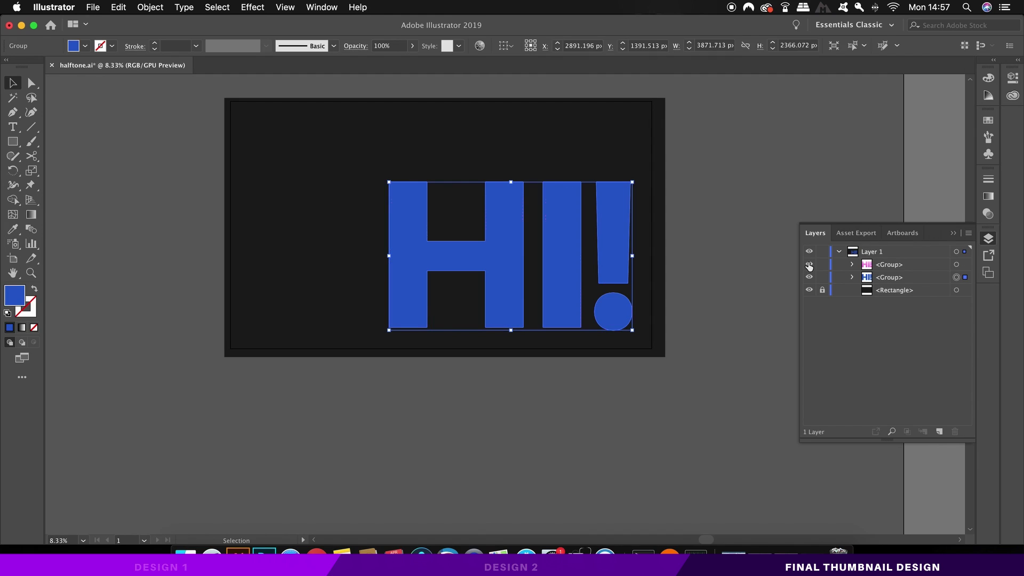
click(809, 265)
click(809, 277)
click(809, 277)
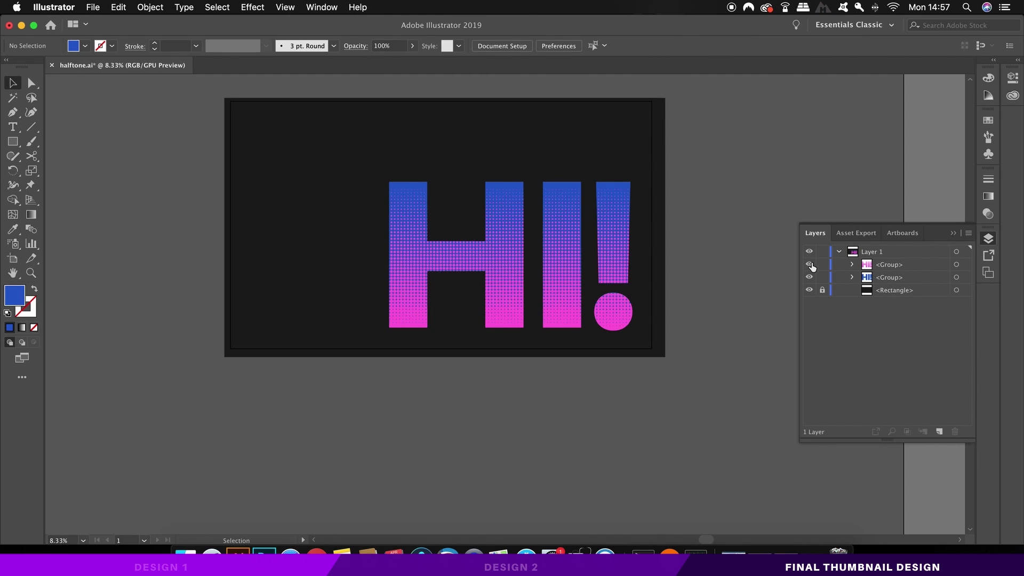
click(823, 265)
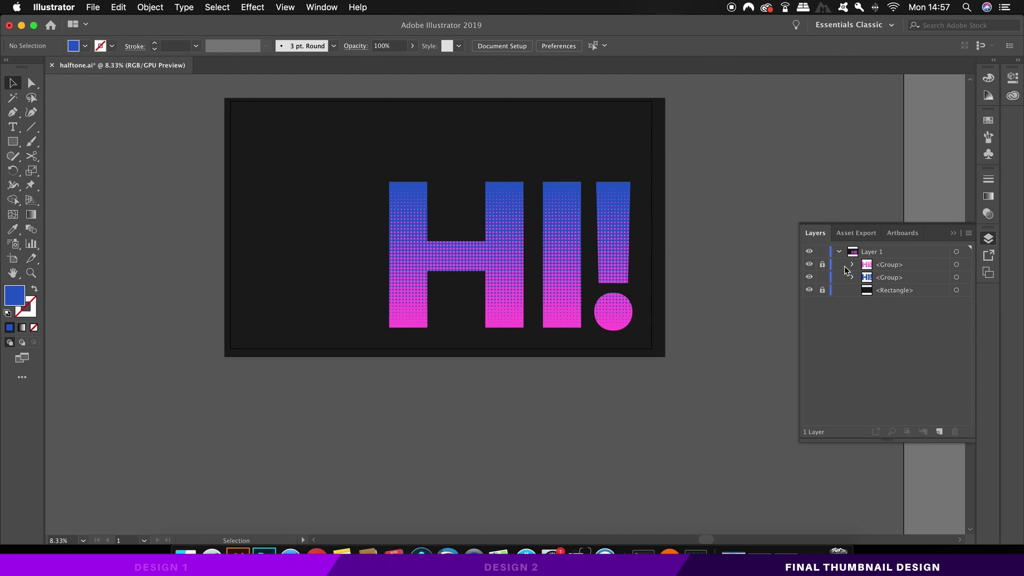
Duplicate the solid blue HI! group from the Layers panel menu and select the copy
click(918, 281)
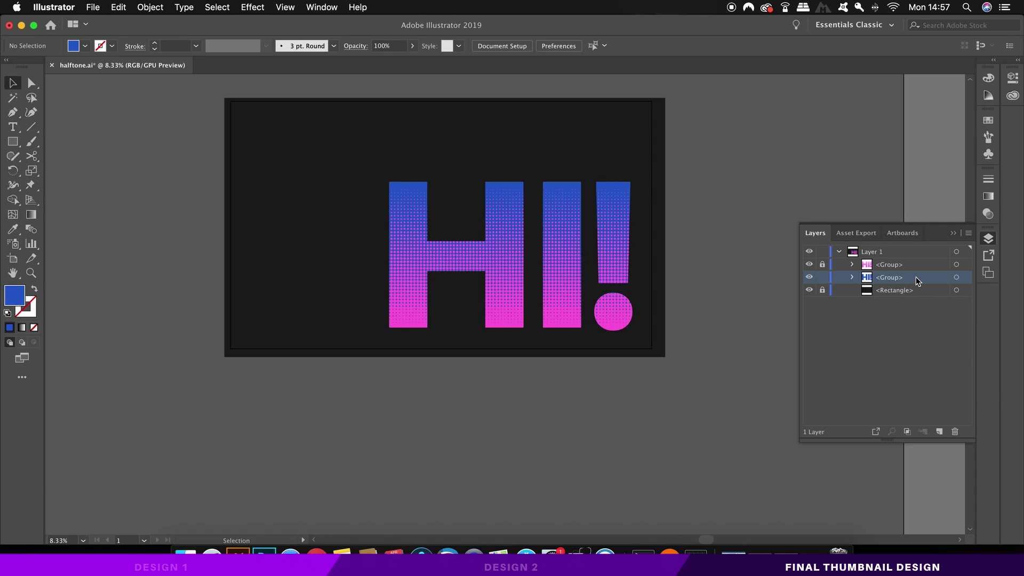
click(969, 237)
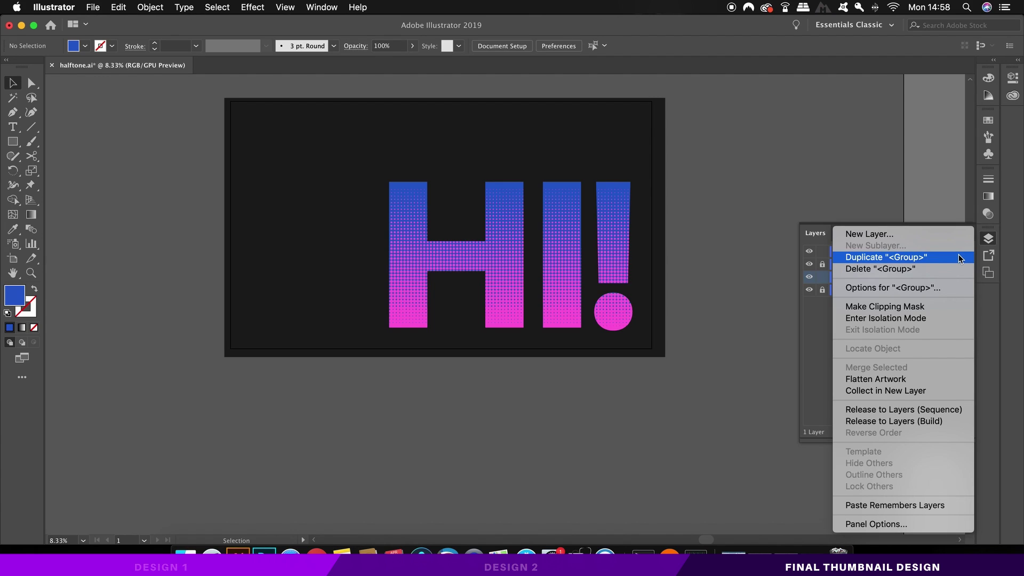
click(960, 259)
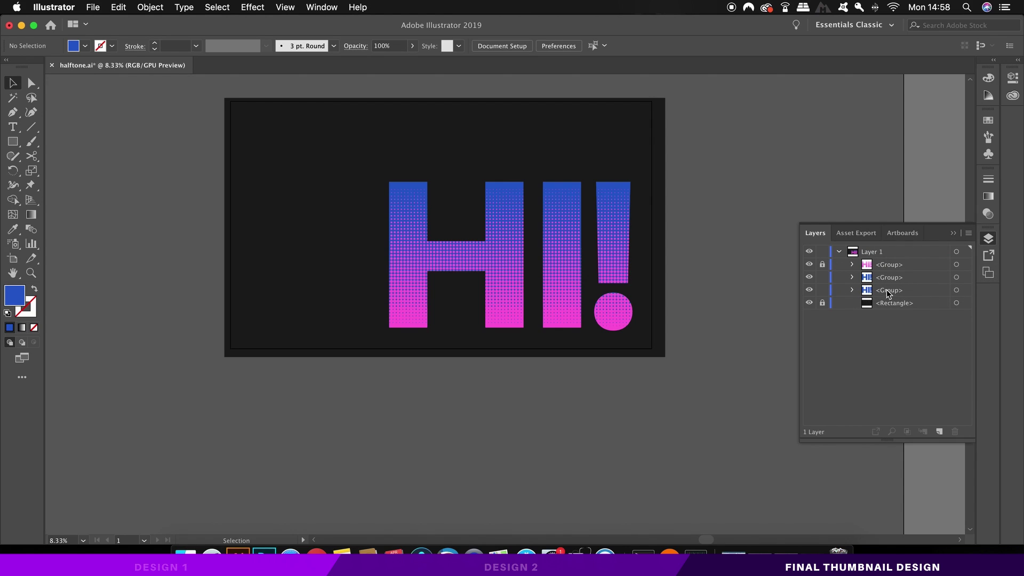
click(899, 280)
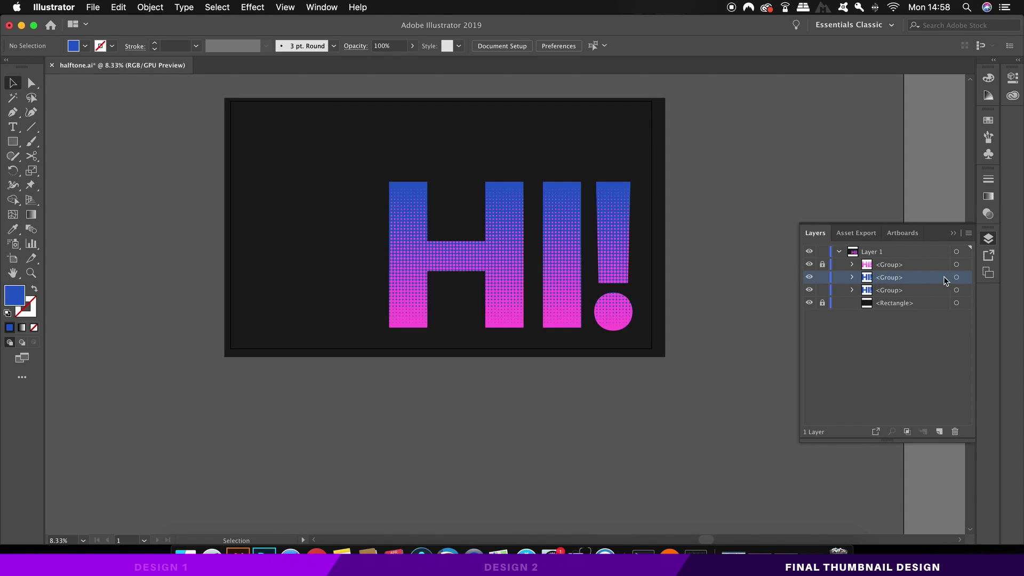
click(967, 278)
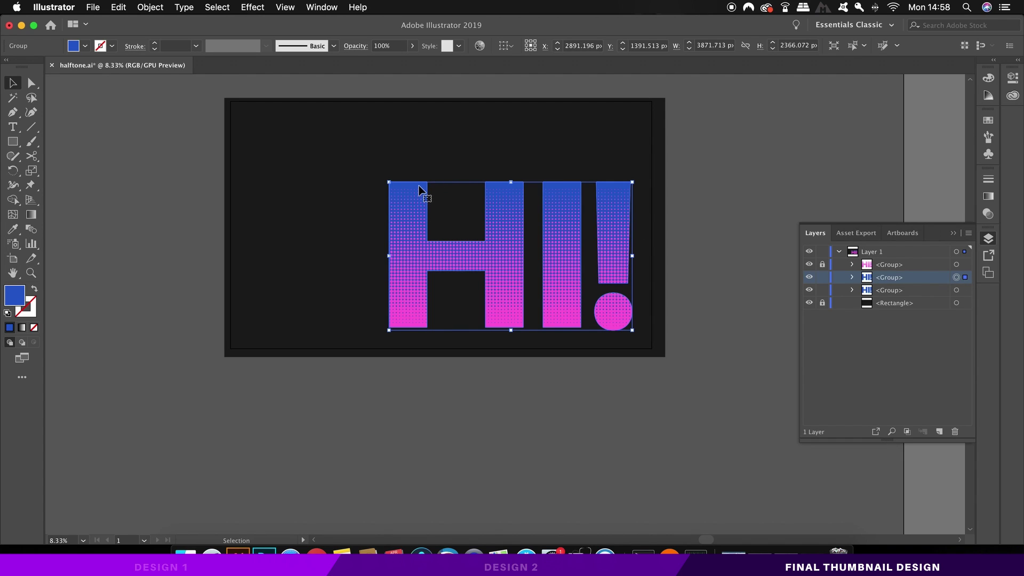
Offset the blue HI! copy up-left and blend it to the original with the Blend tool
drag(419, 184, 391, 170)
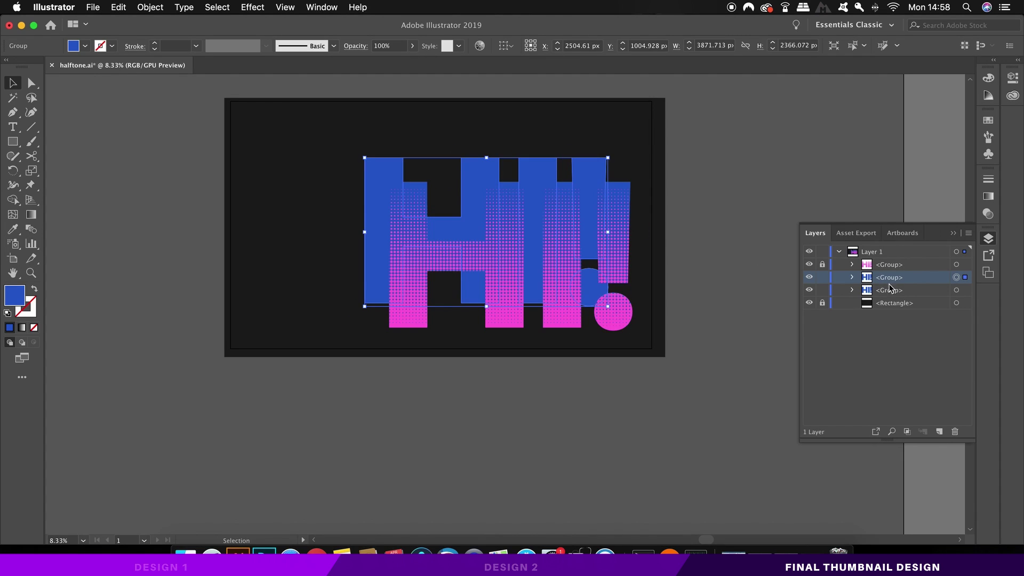
click(966, 291)
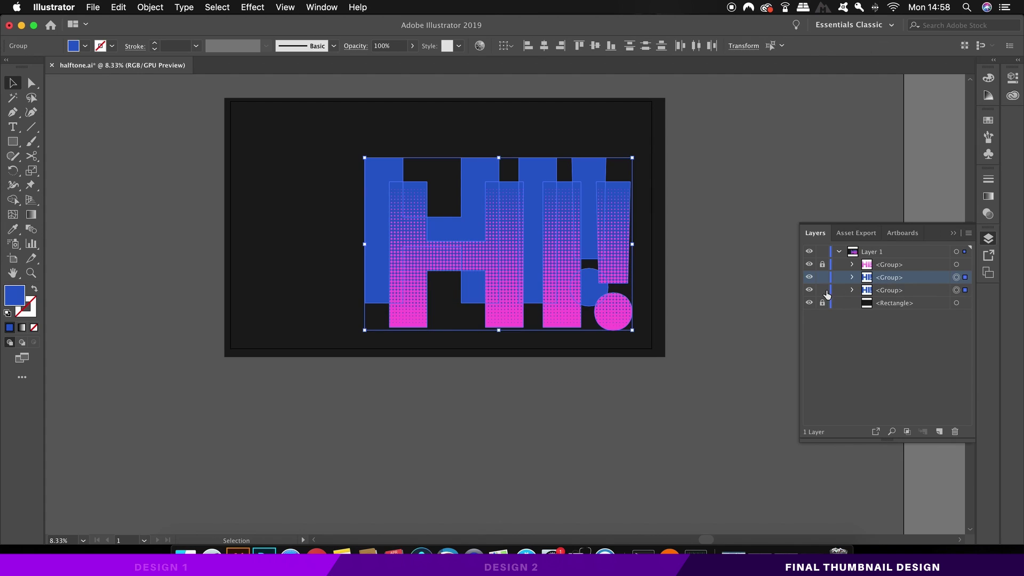
key(w)
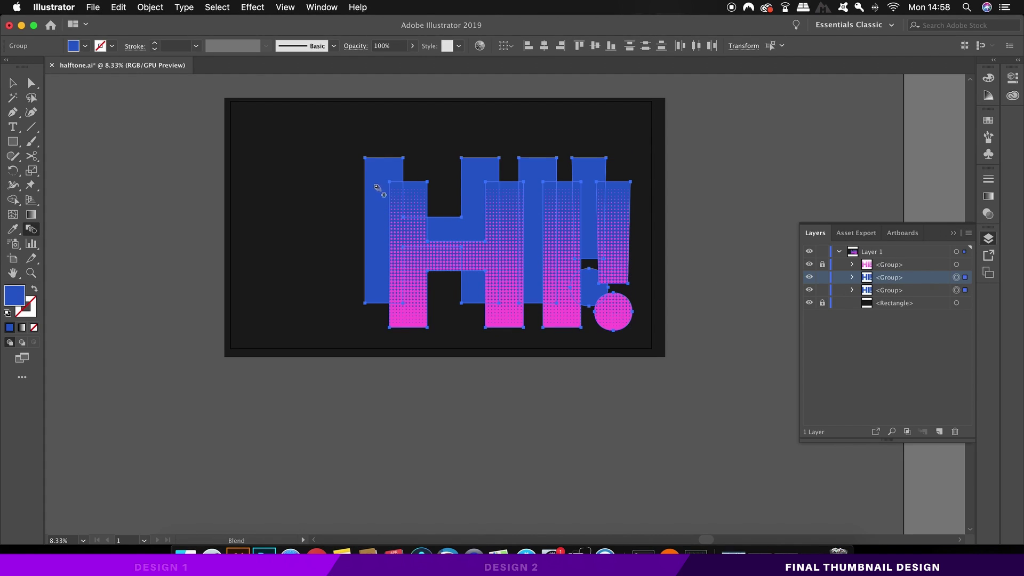
click(366, 159)
click(390, 182)
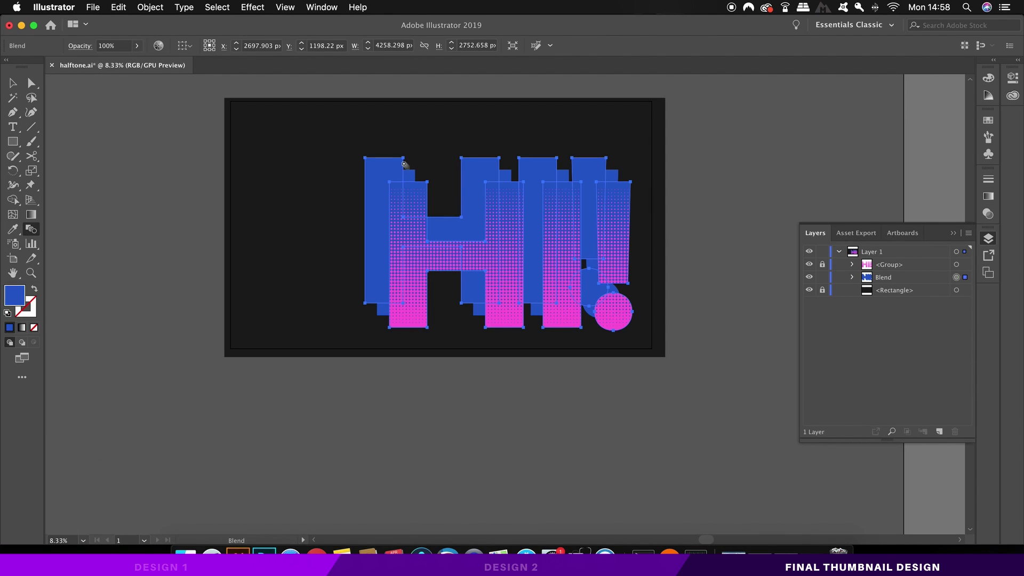
Set Blend Options to Specified Distance of 4 px to form the extrusion
key(Return)
click(813, 319)
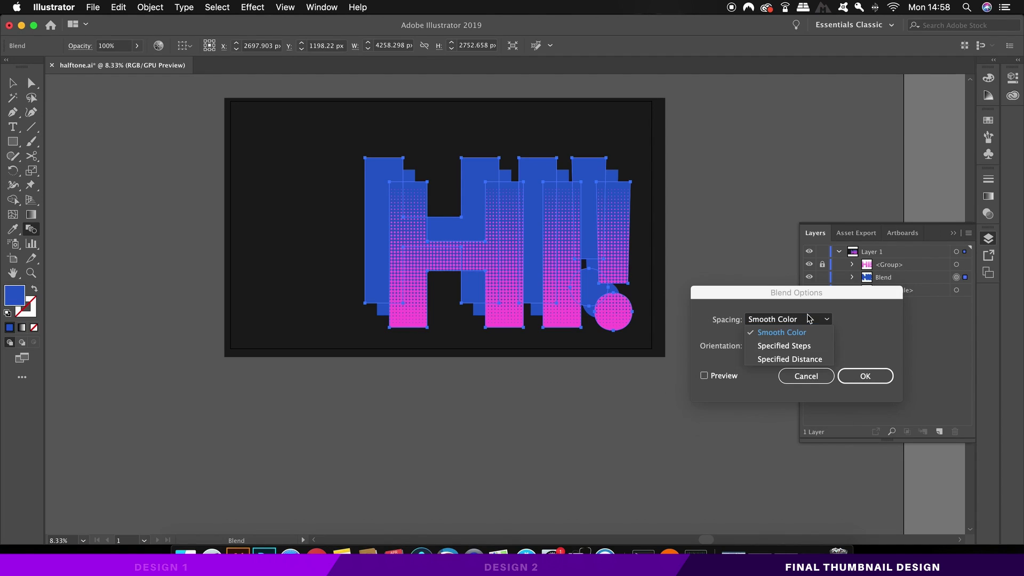
click(815, 358)
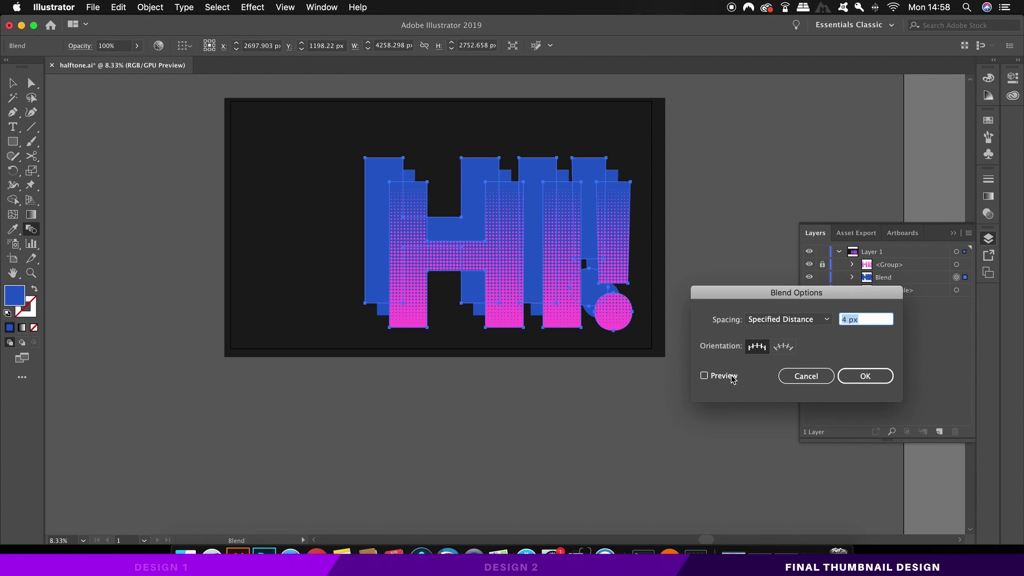
click(732, 376)
click(852, 377)
click(640, 377)
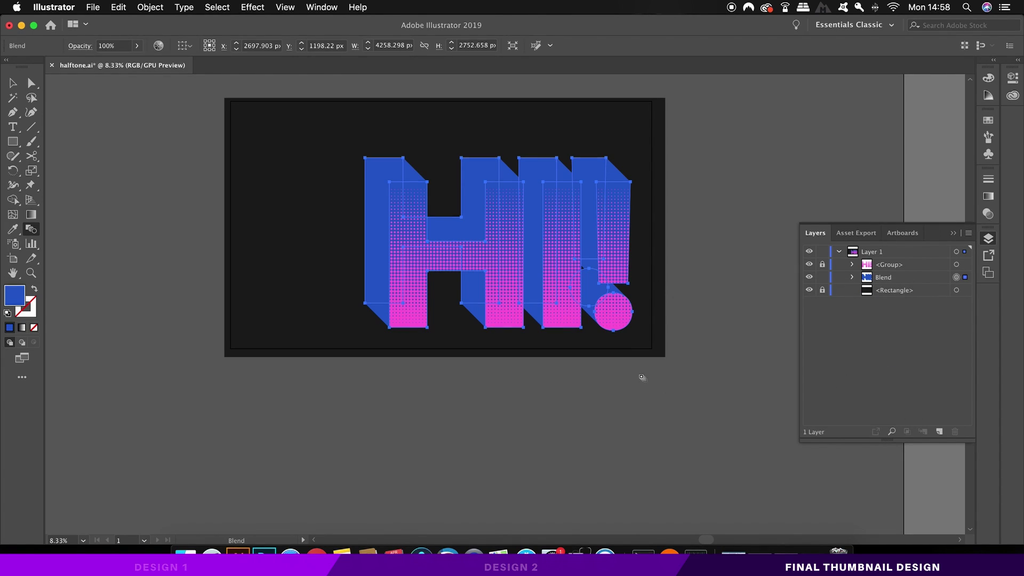